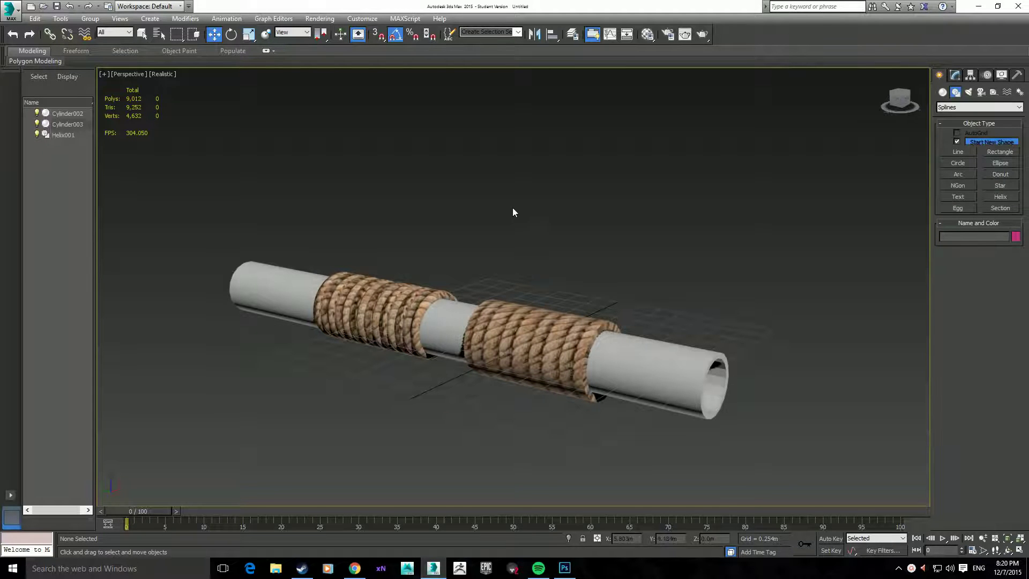
# Step: Orbit to a side view of the pipe, briefly select both rope wraps, then orbit to three-quarters
pyautogui.keyDown('alt'); pyautogui.moveTo(510, 336); pyautogui.dragTo(565, 260, button='middle'); pyautogui.keyUp('alt')
pyautogui.scroll(3, 495, 298)
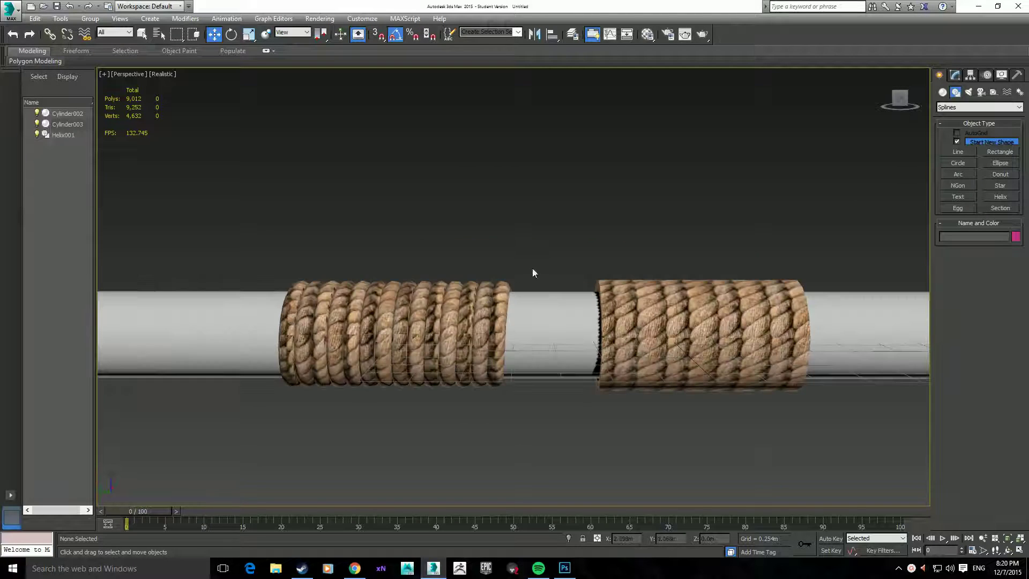
pyautogui.scroll(-3, 498, 257)
pyautogui.scroll(2, 497, 258)
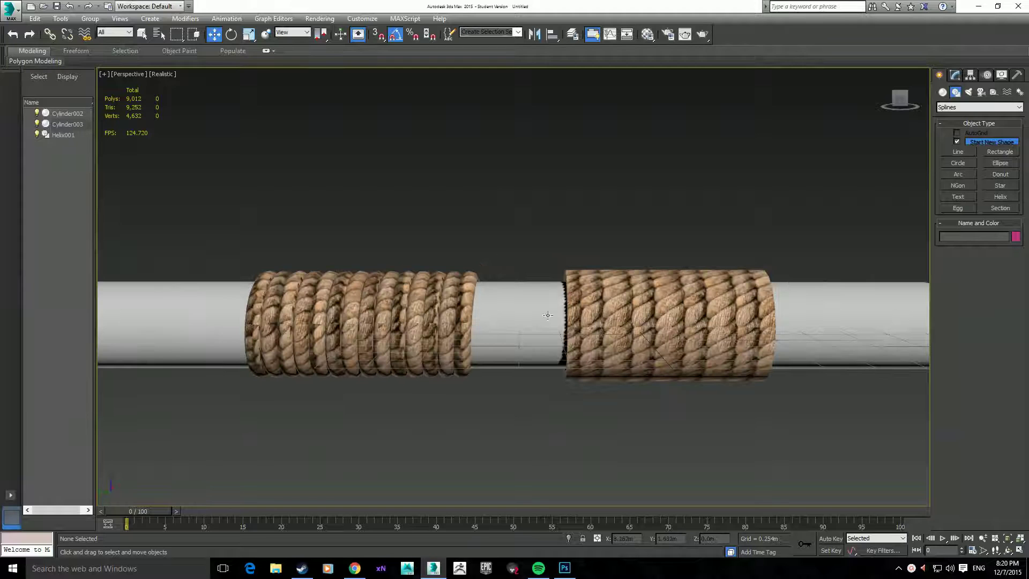
pyautogui.click(371, 325)
pyautogui.click(619, 301)
pyautogui.click(595, 211)
pyautogui.keyDown('alt'); pyautogui.moveTo(621, 210); pyautogui.dragTo(564, 193, button='middle'); pyautogui.keyUp('alt')
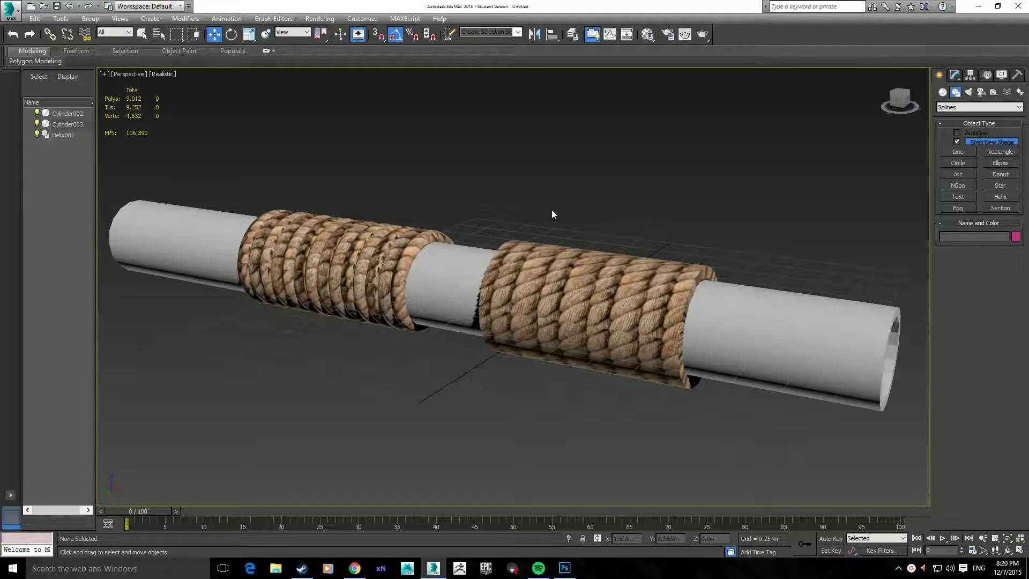
# Step: Check Helix001 and then Cylinder003, and reframe the view with the pipe higher and left
pyautogui.click(350, 264)
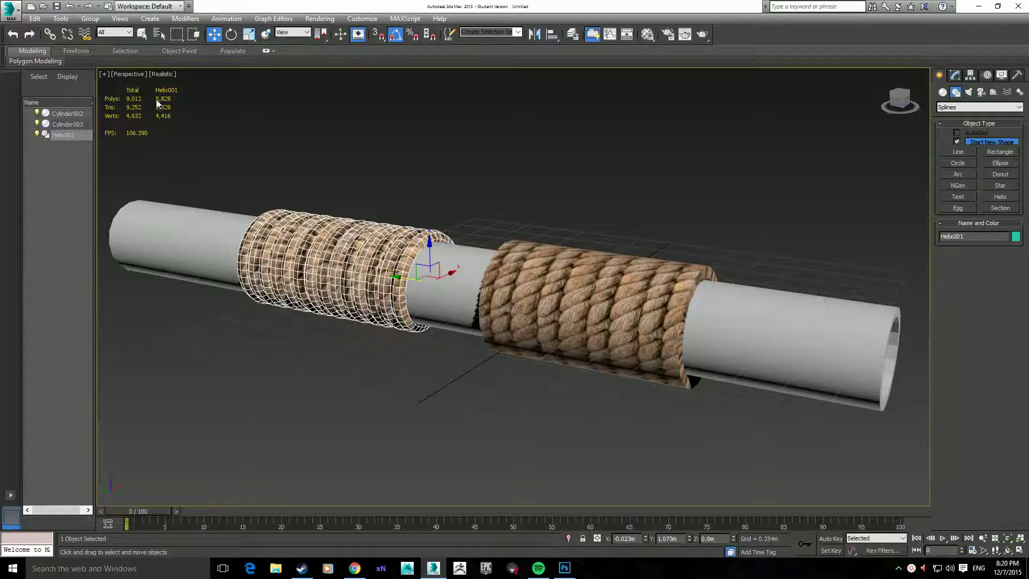
pyautogui.click(635, 329)
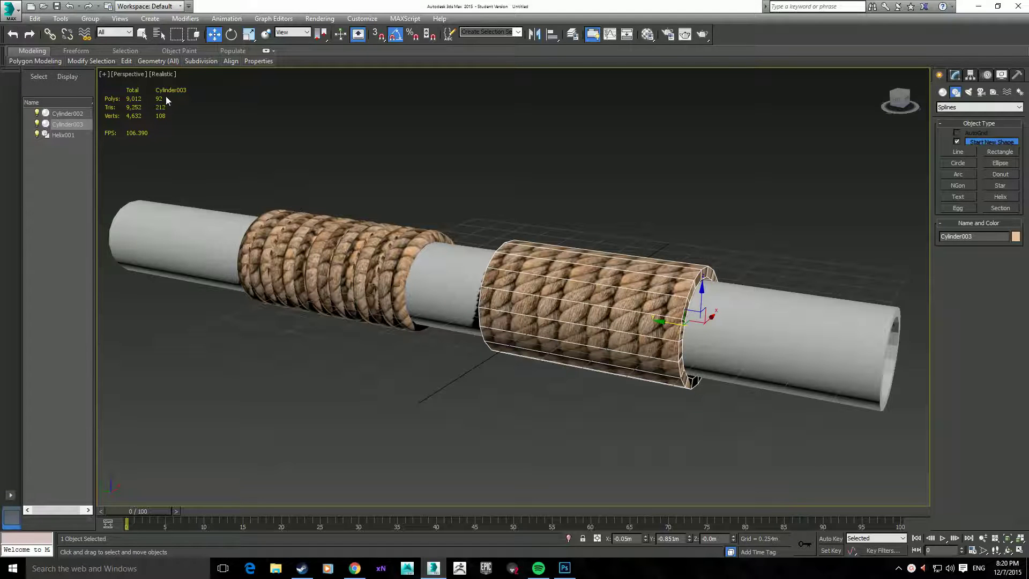
pyautogui.scroll(-6, 600, 381)
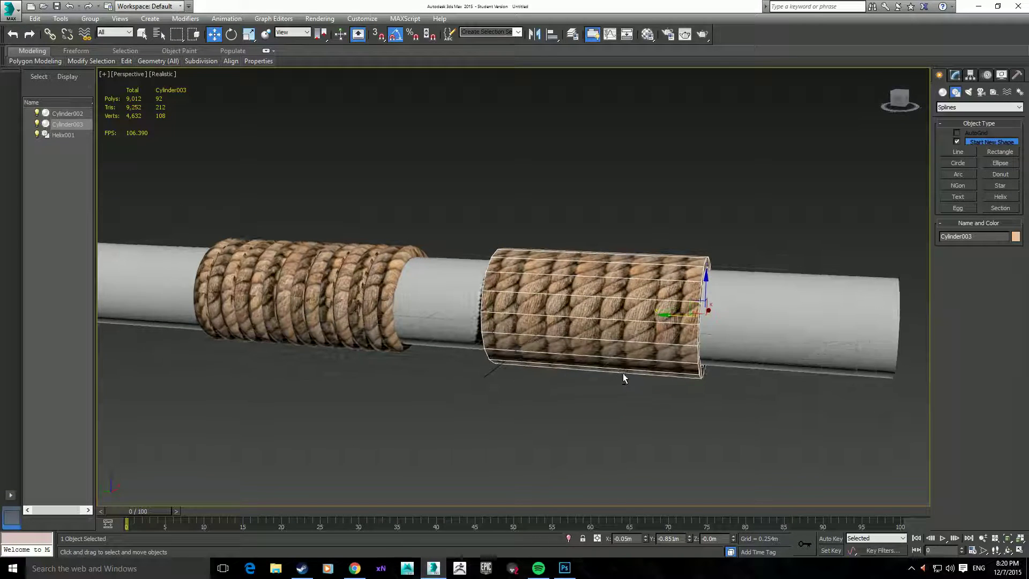
pyautogui.moveTo(606, 397); pyautogui.dragTo(523, 404, button='middle')
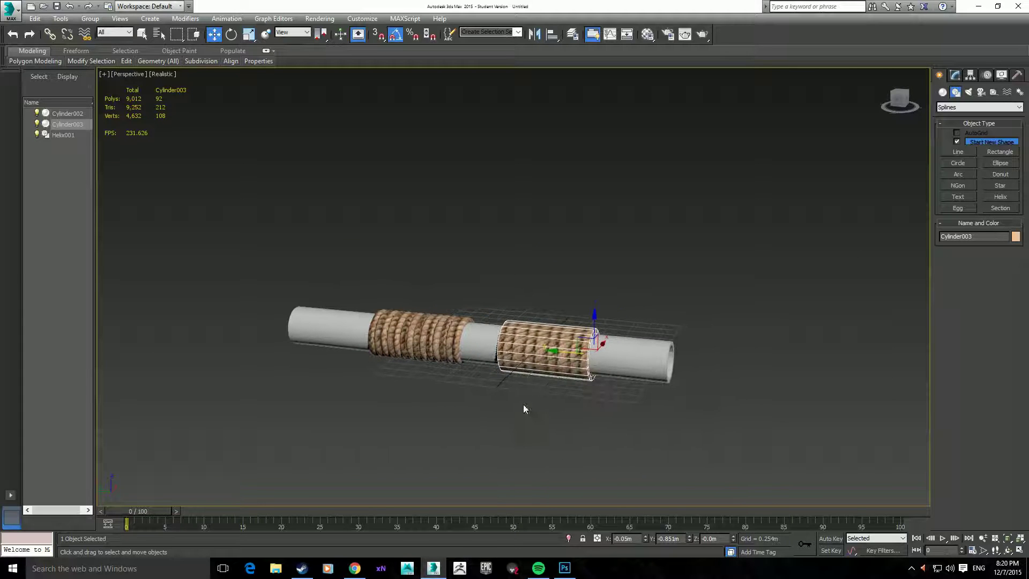
pyautogui.click(811, 282)
pyautogui.keyDown('alt'); pyautogui.moveTo(711, 359); pyautogui.dragTo(704, 374, button='middle'); pyautogui.keyUp('alt')
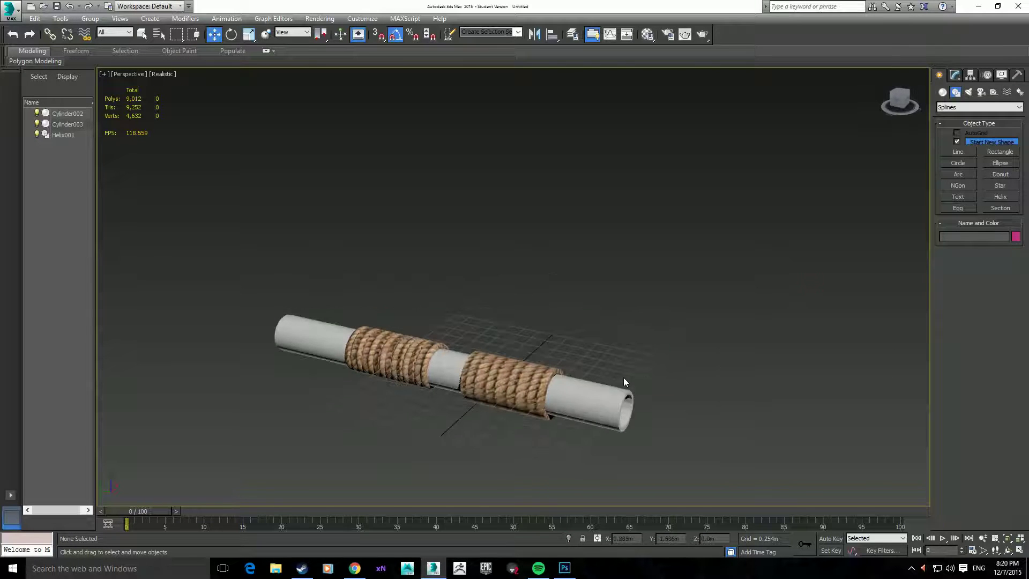
pyautogui.moveTo(622, 378); pyautogui.dragTo(631, 298, button='middle')
pyautogui.scroll(-3, 631, 292)
pyautogui.moveTo(613, 349); pyautogui.dragTo(563, 304, button='middle')
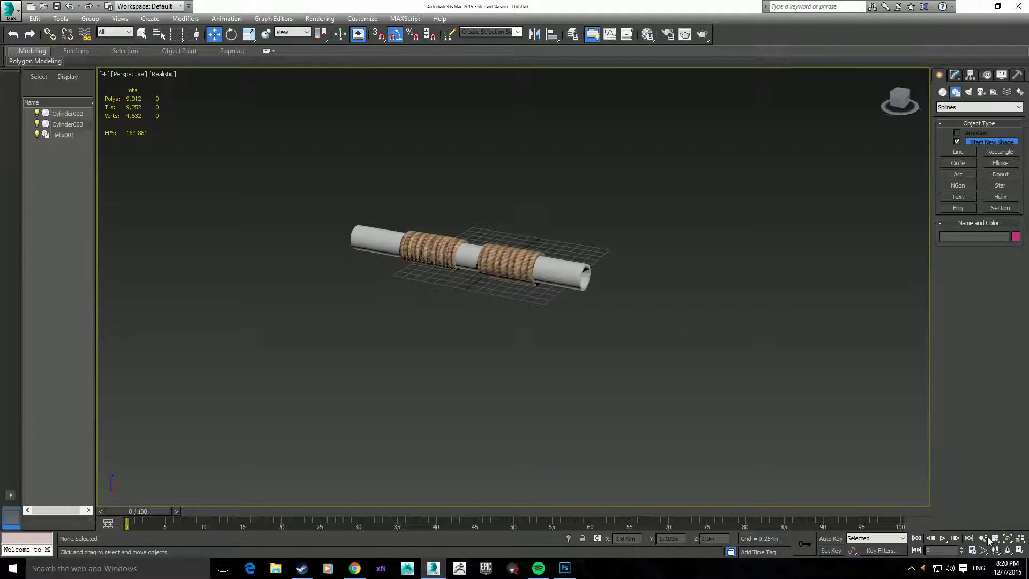
# Step: Render the perspective view, close the preview, reframe the pipe and select one rope wrap
pyautogui.hotkey('shift', 'q')
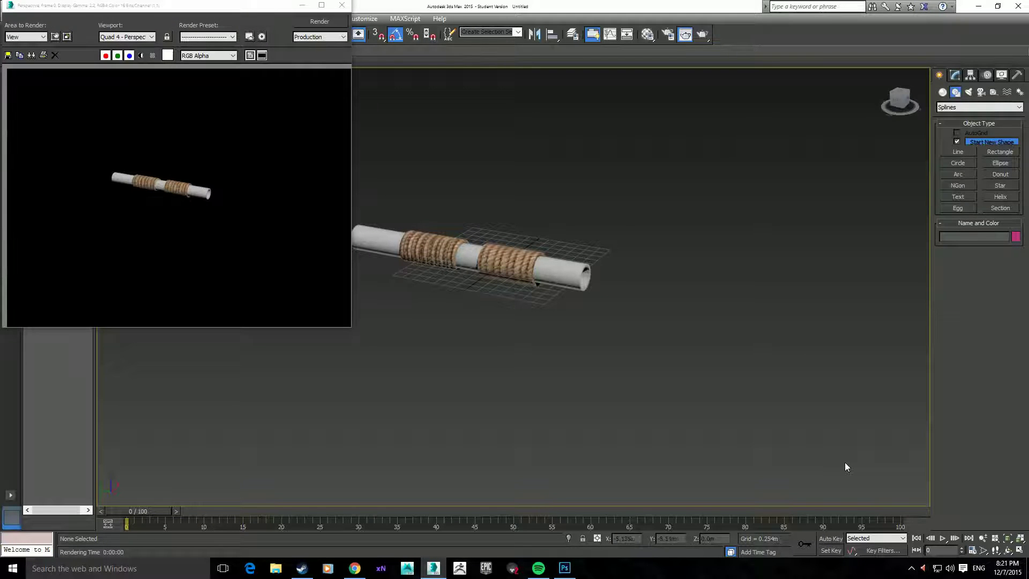
pyautogui.click(342, 5)
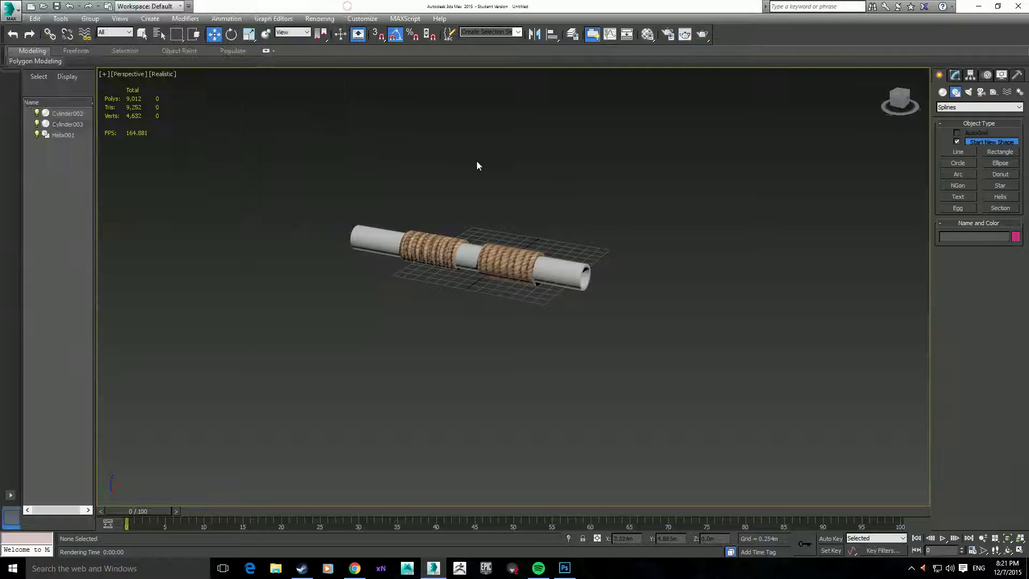
pyautogui.moveTo(477, 163); pyautogui.dragTo(491, 255, button='middle')
pyautogui.scroll(3, 491, 255)
pyautogui.moveTo(500, 319); pyautogui.dragTo(449, 218, button='middle')
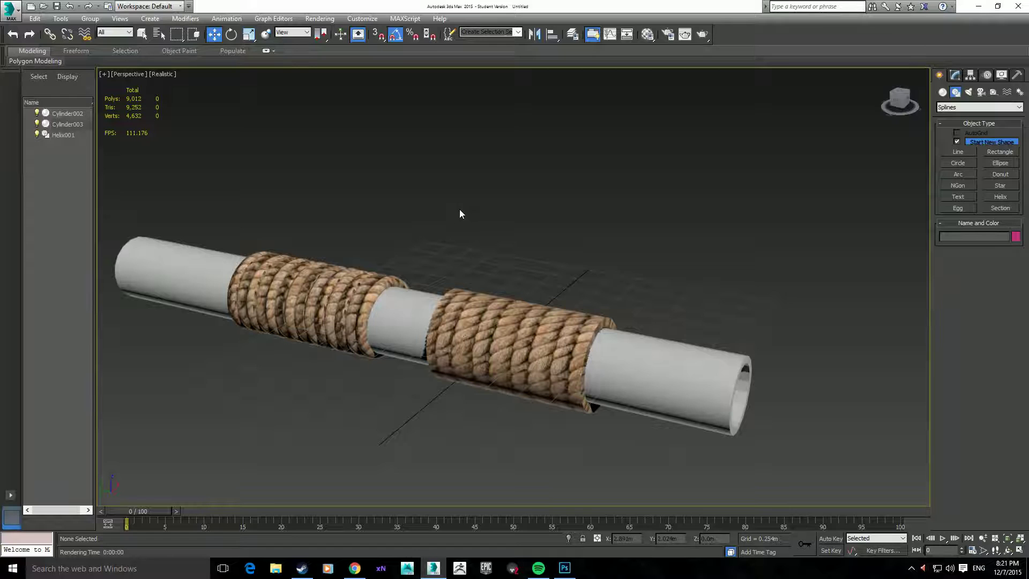
pyautogui.scroll(-3, 461, 206)
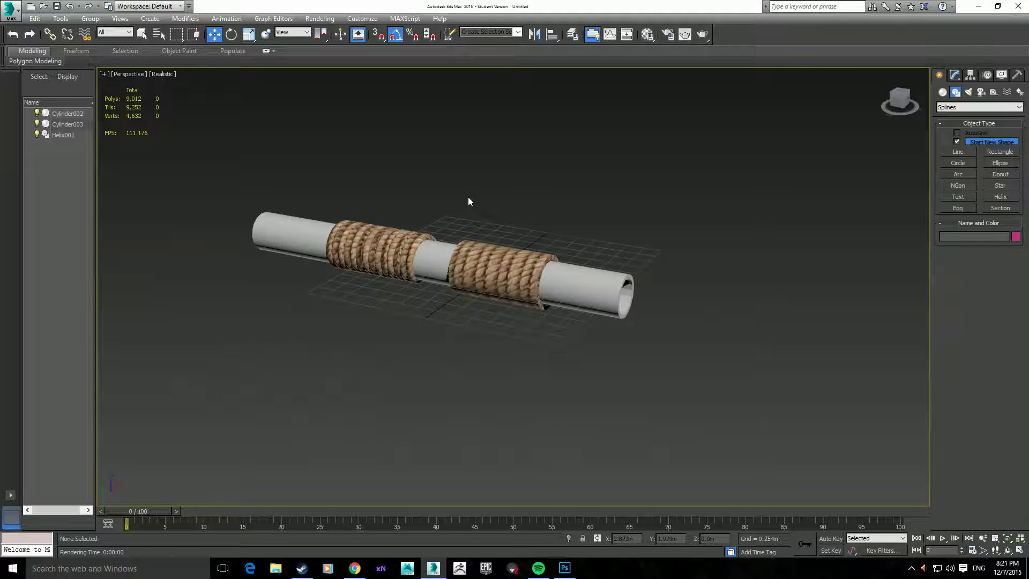
pyautogui.click(394, 233)
# Step: Select both rope wraps and hide them
pyautogui.keyDown('ctrl'); pyautogui.click(482, 267); pyautogui.keyUp('ctrl')
pyautogui.rightClick(485, 264)
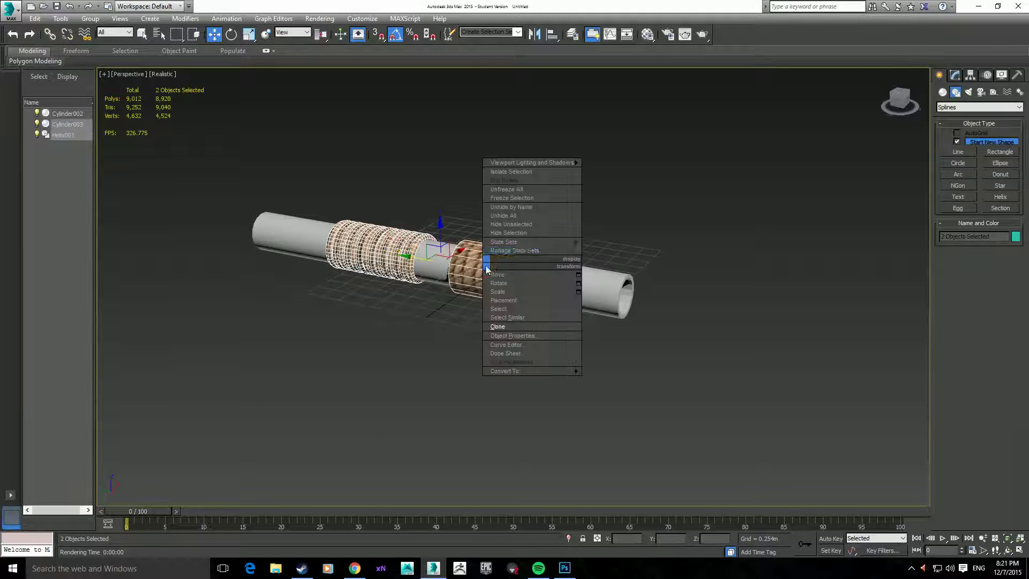
pyautogui.click(529, 233)
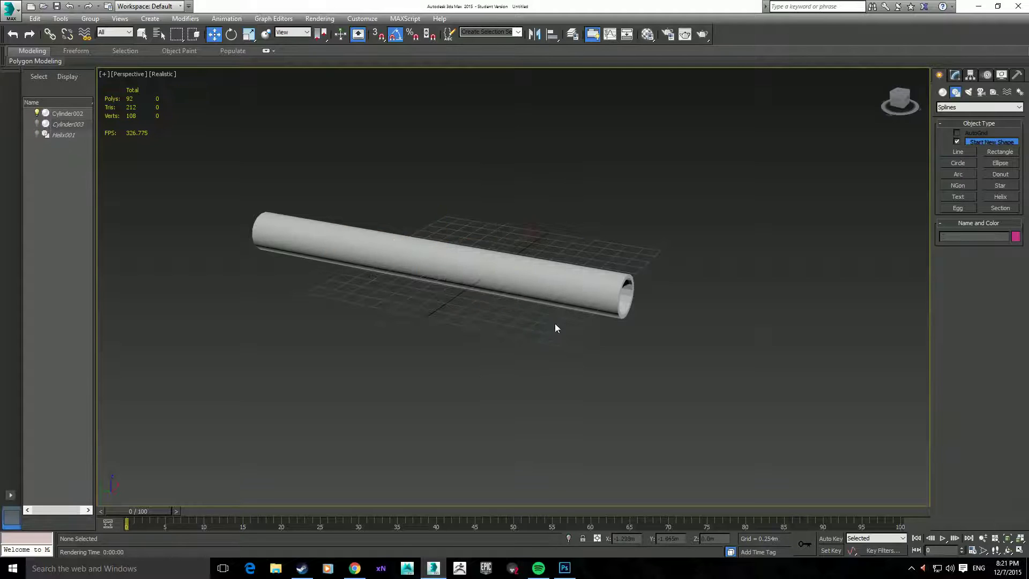
pyautogui.moveTo(555, 328); pyautogui.dragTo(588, 362, button='middle')
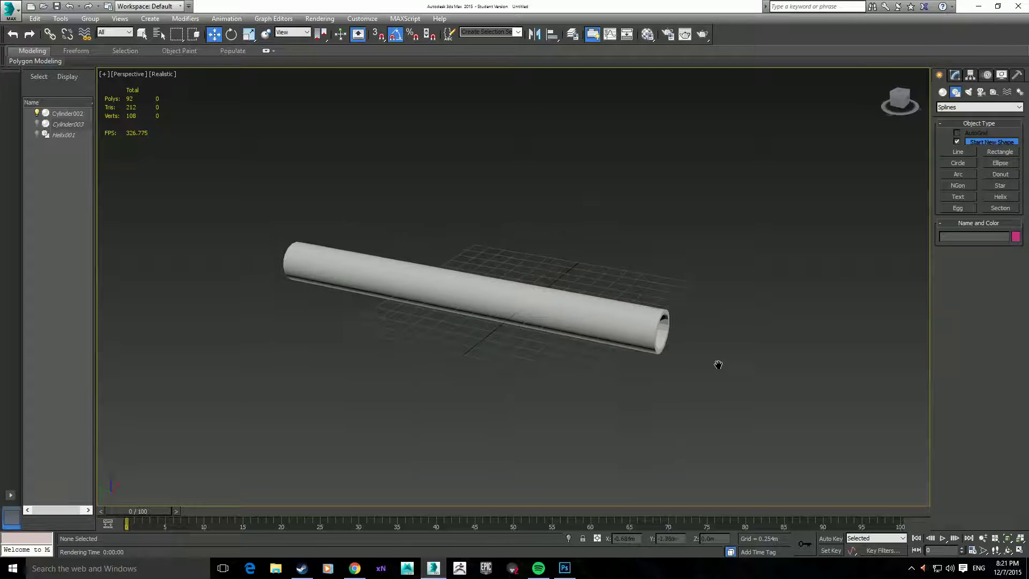
# Step: Draw a new upright helix over the pipe, about 2.08 m tall
pyautogui.click(1006, 197)
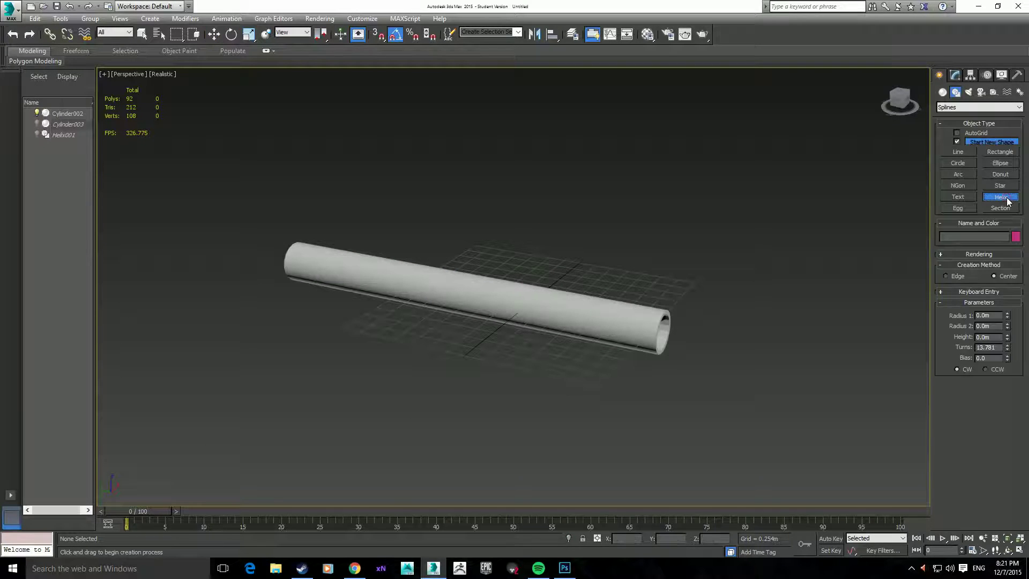
pyautogui.click(942, 94)
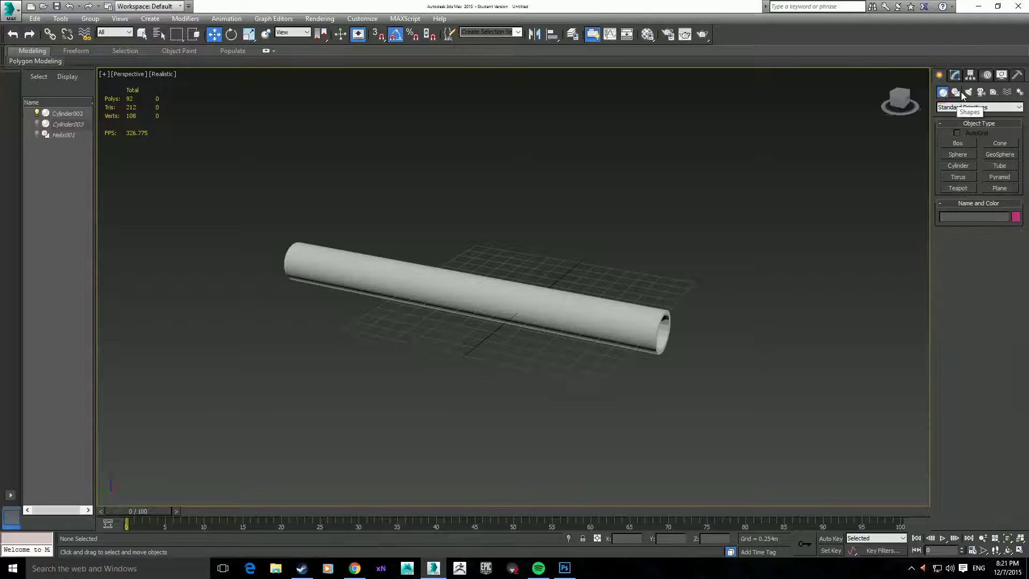
pyautogui.click(958, 93)
pyautogui.click(1000, 196)
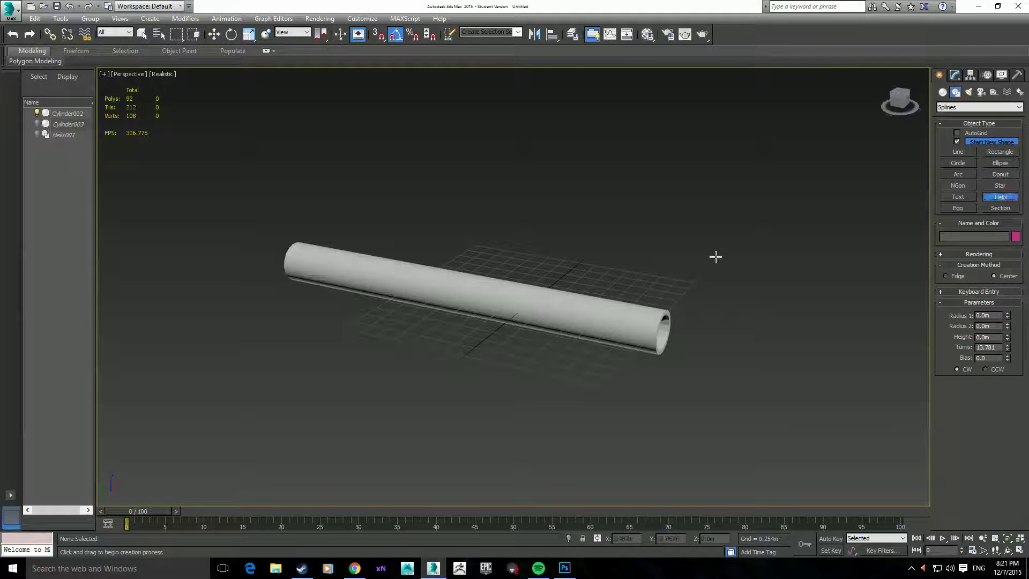
pyautogui.moveTo(465, 352); pyautogui.dragTo(475, 345)
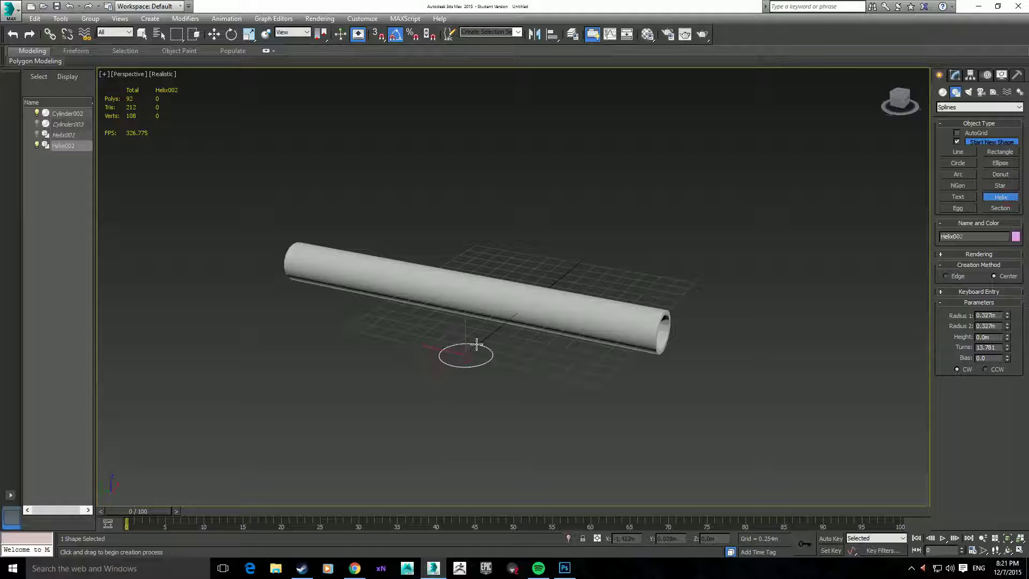
pyautogui.click(491, 188)
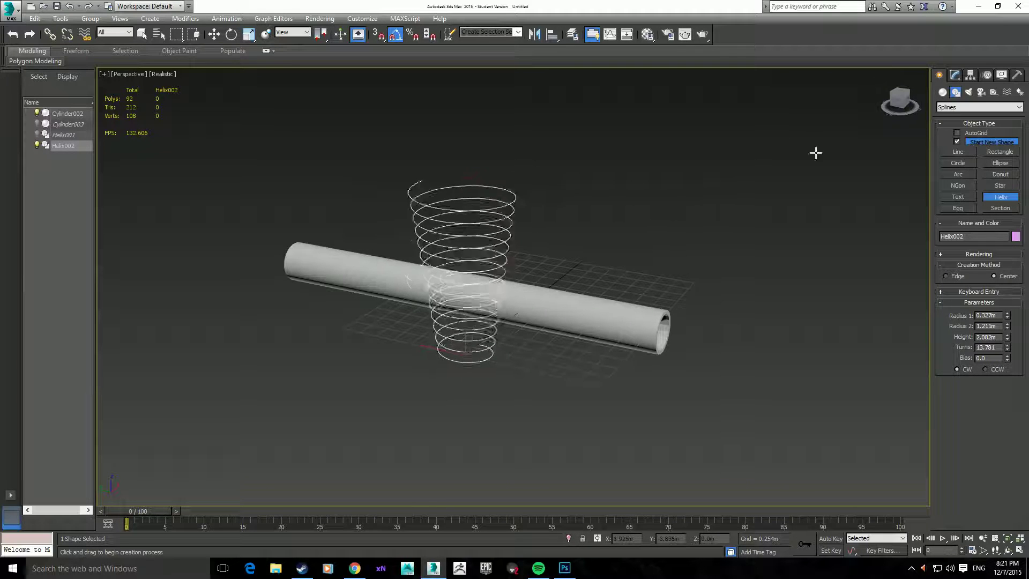
pyautogui.click(710, 190)
# Step: Set the new helix's Radius 1 and Radius 2 both to 0.3 m
pyautogui.click(955, 75)
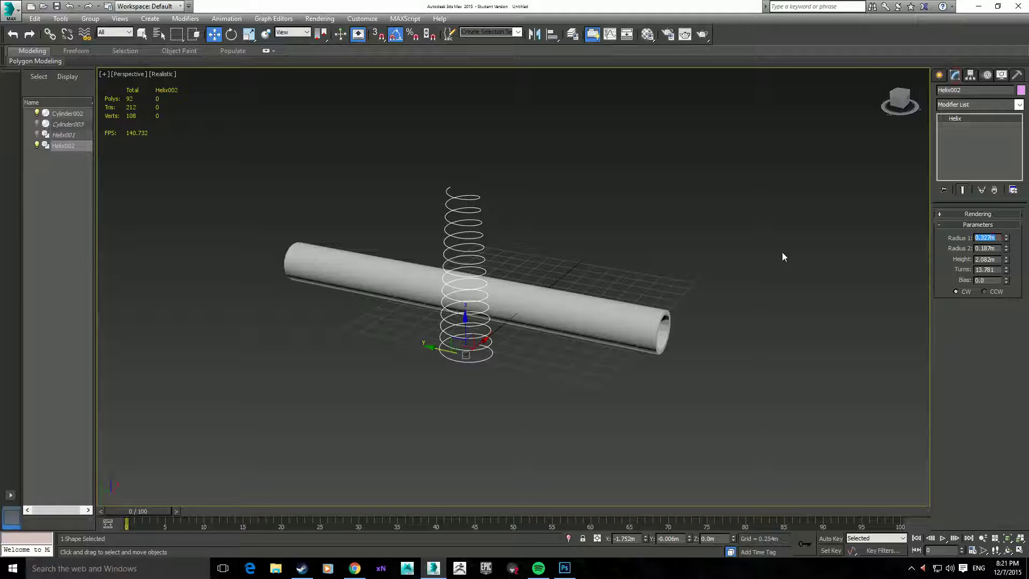
pyautogui.write('0.3')
pyautogui.press('Tab')
pyautogui.write('0.3')
pyautogui.press('Return')
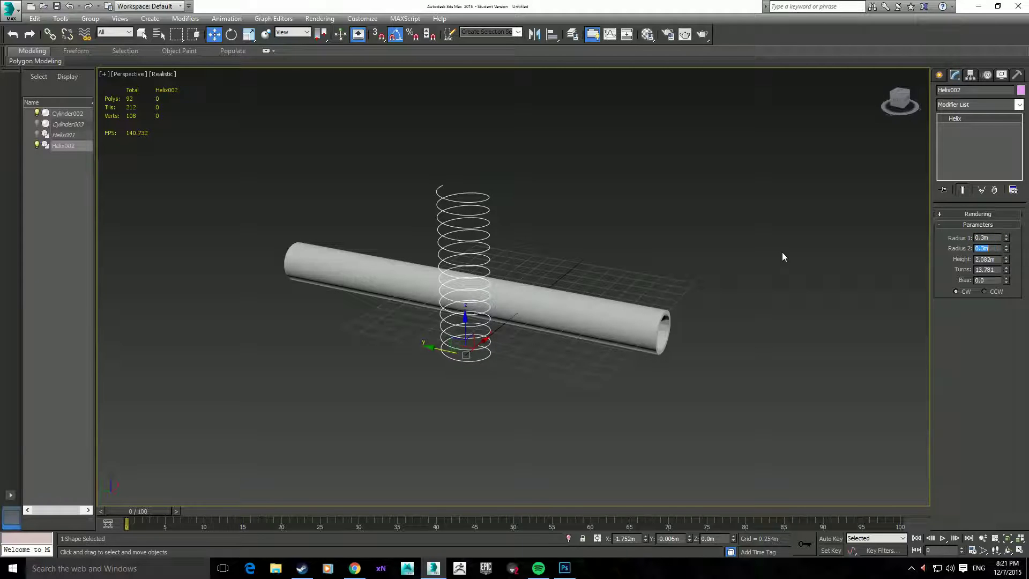
pyautogui.scroll(3, 480, 387)
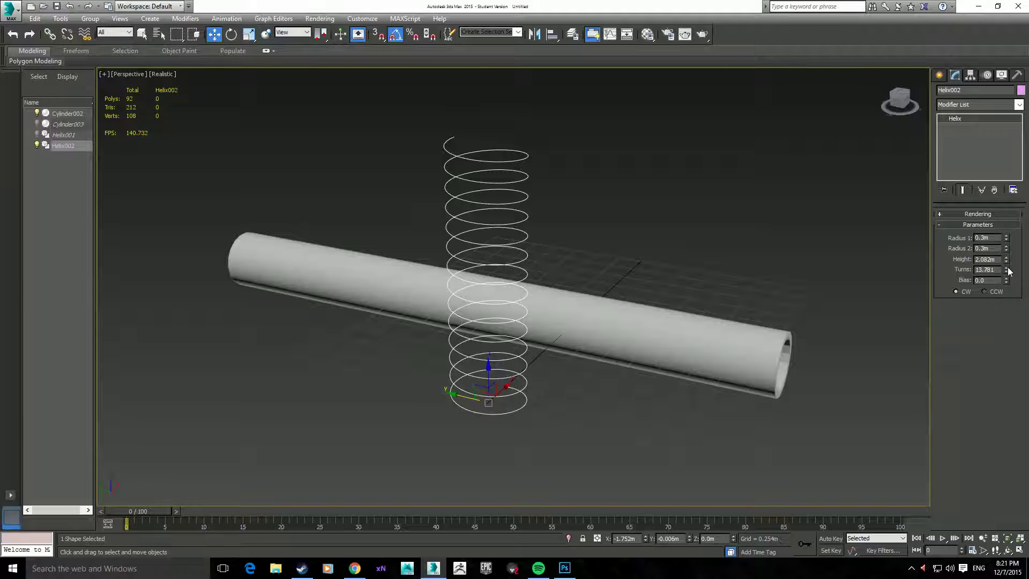
# Step: Set the helix Turns to 13
pyautogui.moveTo(1008, 271); pyautogui.dragTo(999, 238)
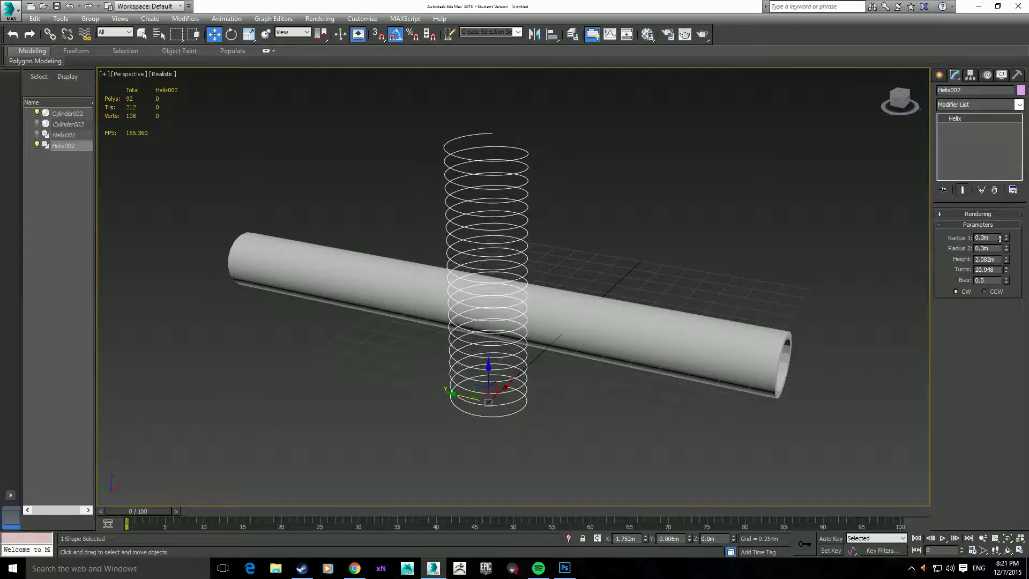
pyautogui.doubleClick(997, 269)
pyautogui.write('13')
pyautogui.press('Return')
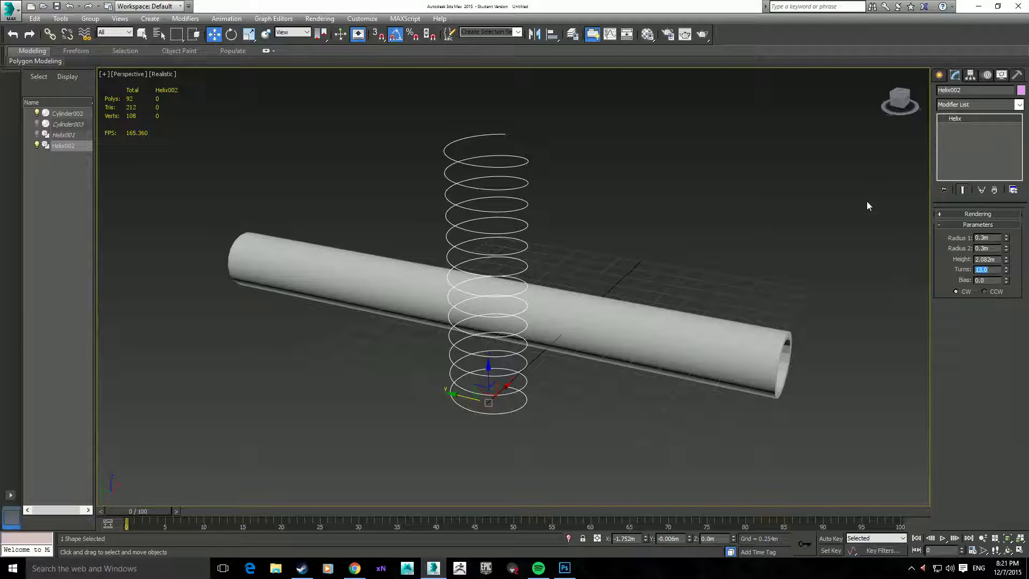
# Step: Browse the modifier list without choosing one, and test-render the scene showing only the bare pipe
pyautogui.click(1018, 107)
pyautogui.moveTo(1020, 203); pyautogui.dragTo(1026, 450)
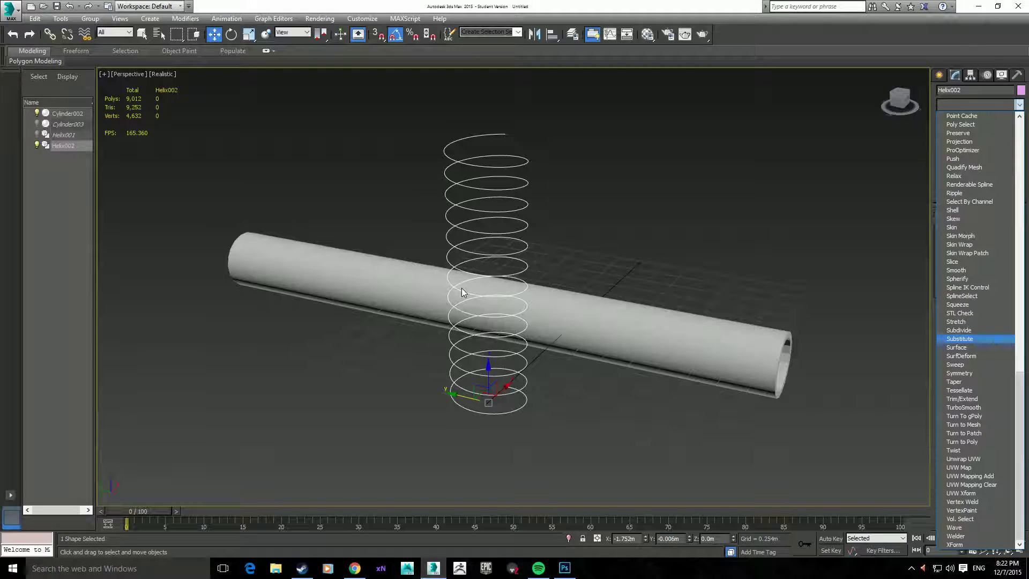
pyautogui.click(645, 266)
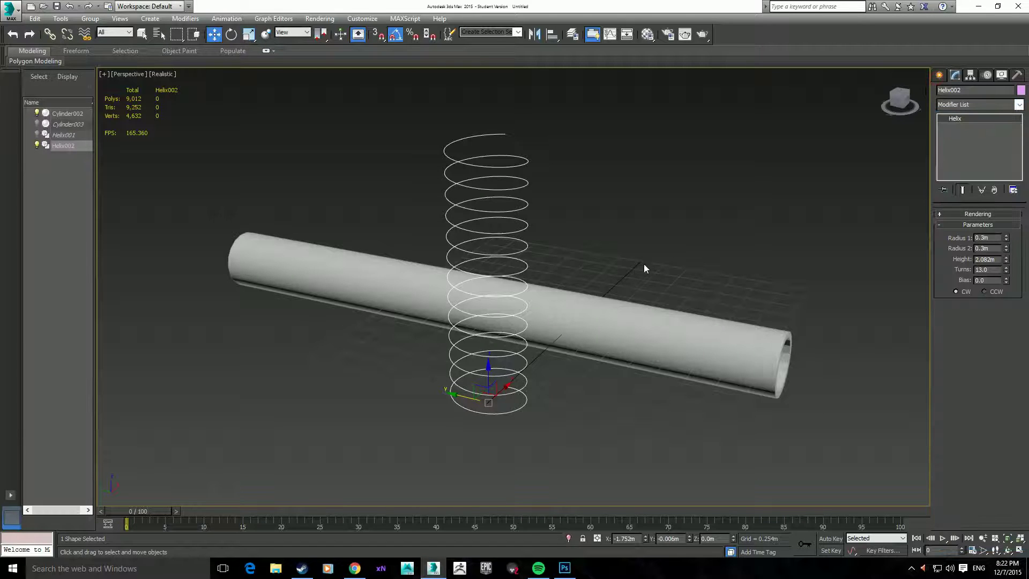
pyautogui.hotkey('shift', 'q')
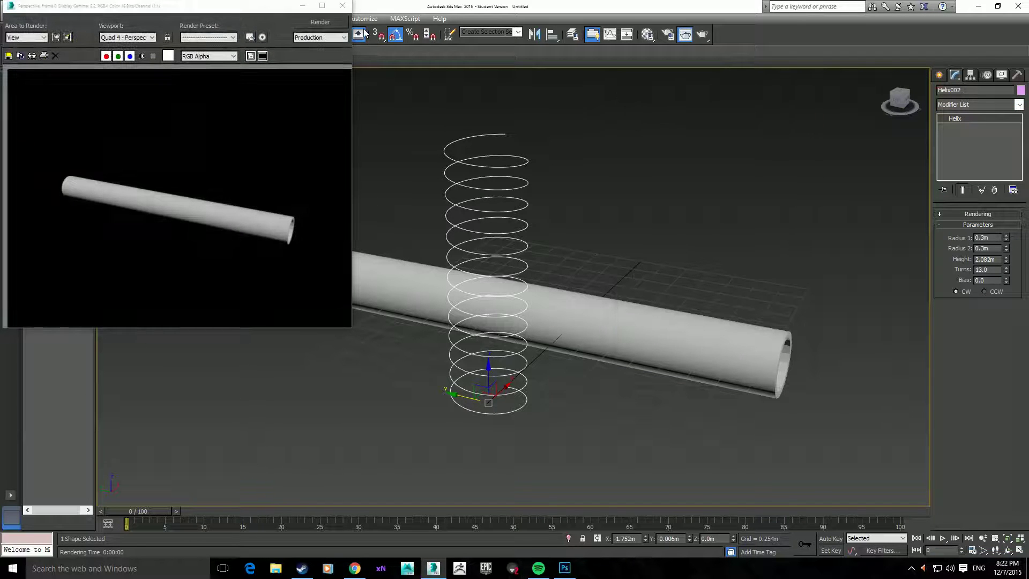
pyautogui.click(343, 7)
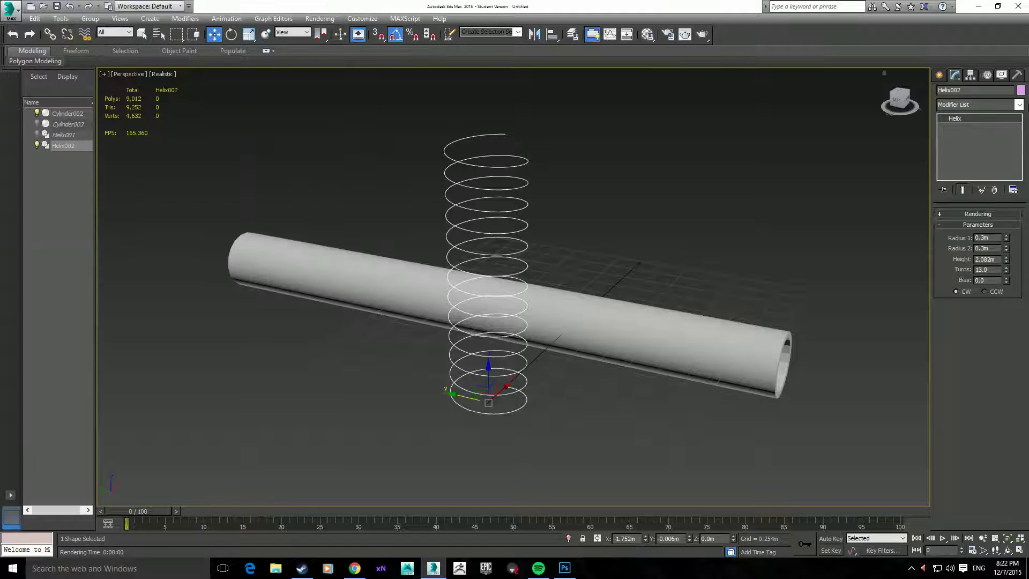
pyautogui.click(1018, 104)
# Step: Add a Sweep to the helix, keep the Cylinder section after trying Angle, radius 0.059 m
pyautogui.scroll(-15, 976, 322)
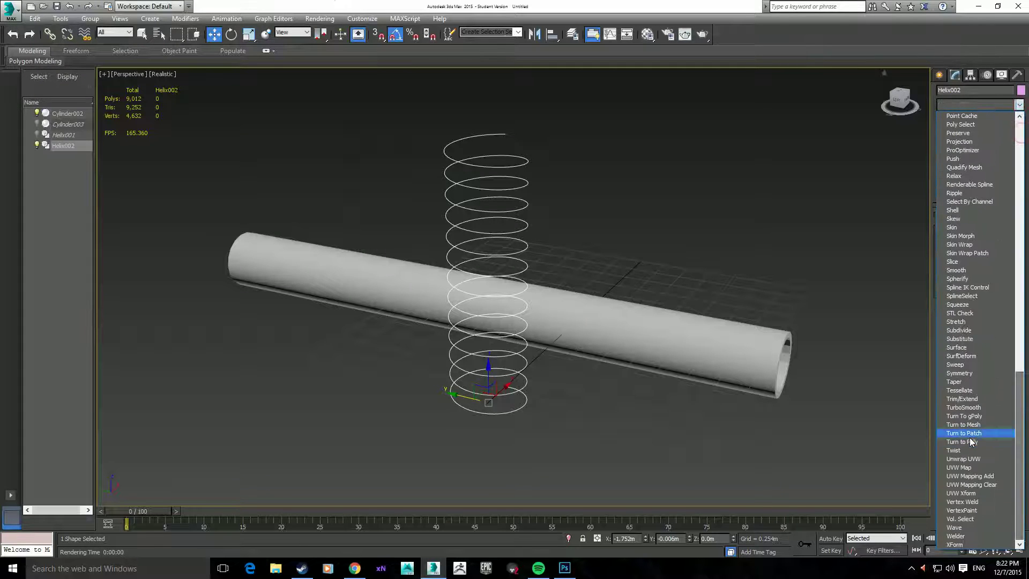
pyautogui.click(959, 364)
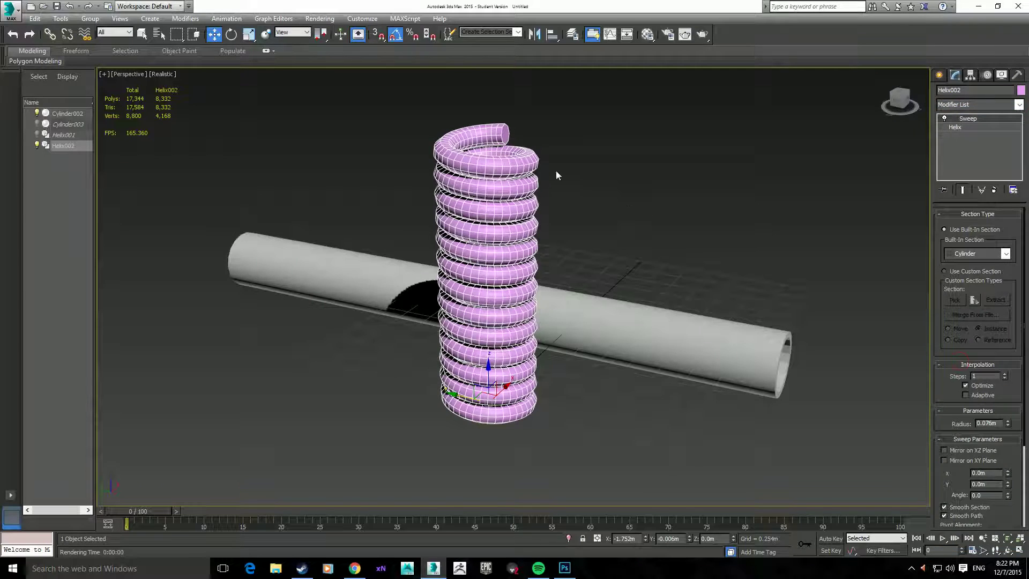
pyautogui.click(1005, 254)
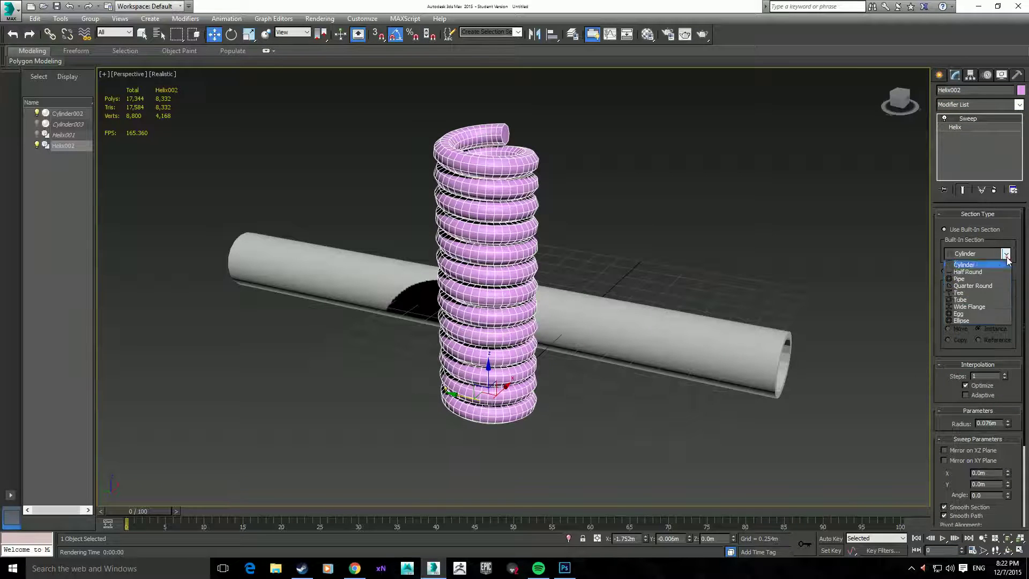
pyautogui.click(998, 264)
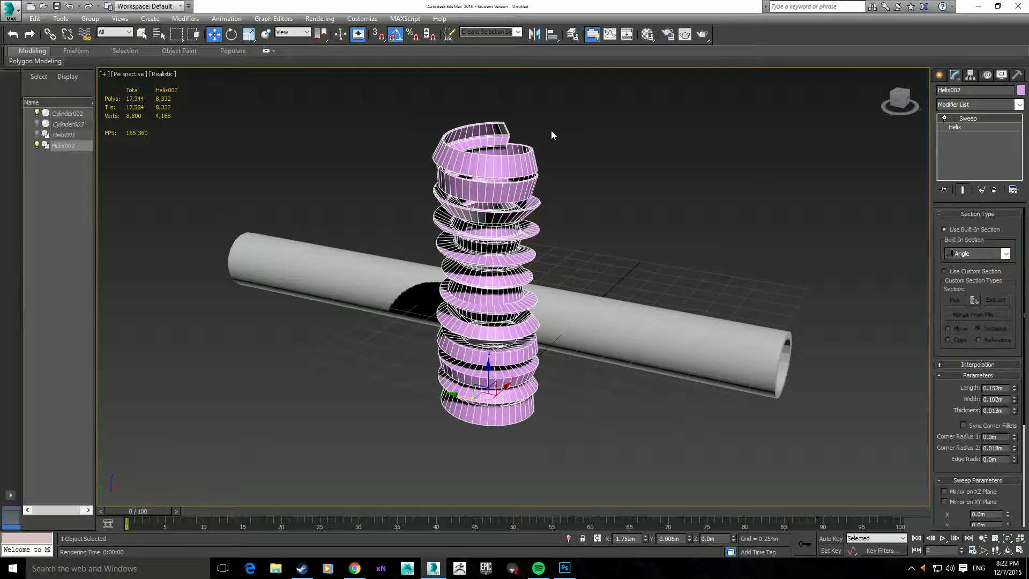
pyautogui.click(1006, 254)
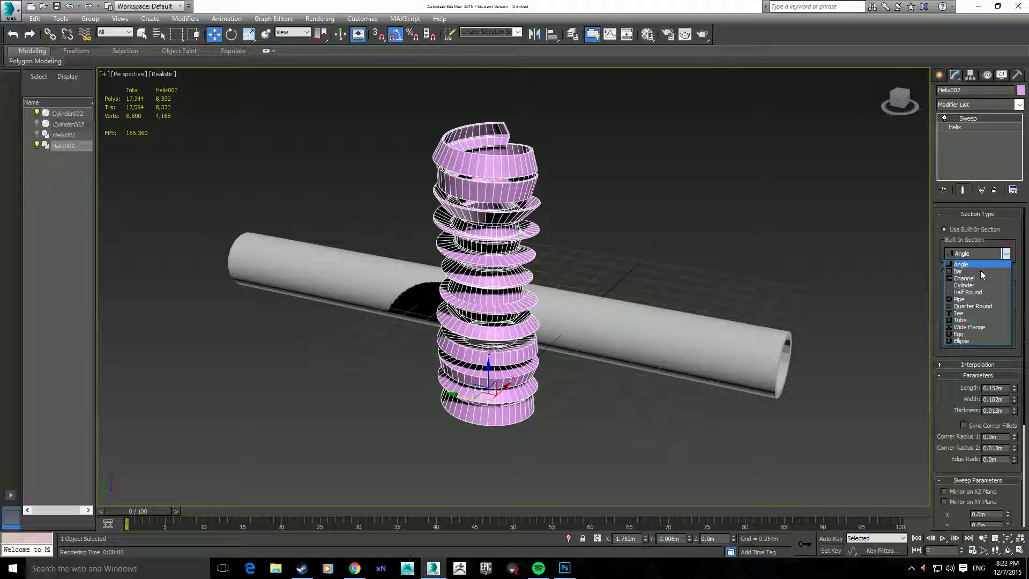
pyautogui.click(973, 285)
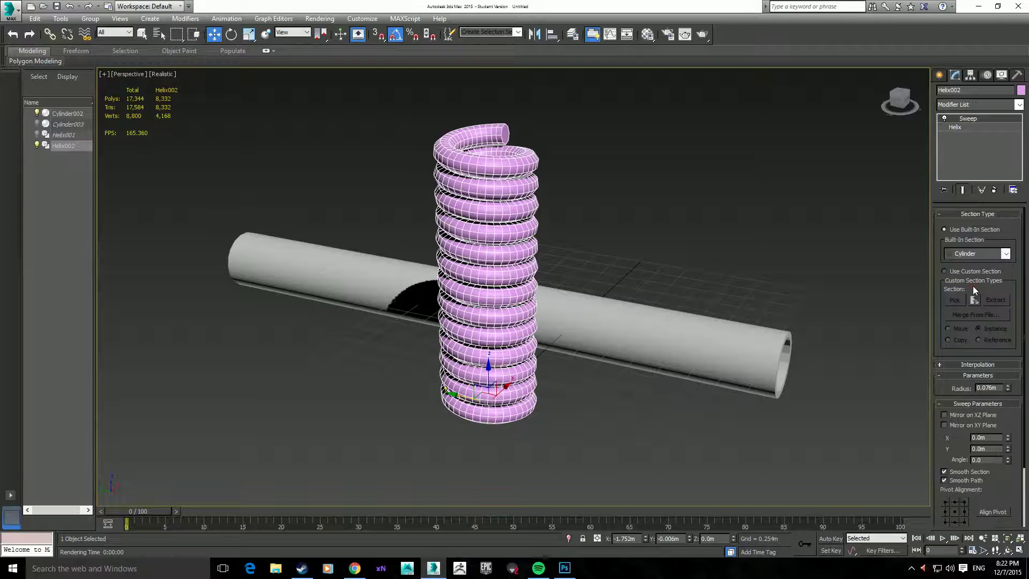
pyautogui.moveTo(1007, 387)
pyautogui.mouseDown()
pyautogui.moveTo(1013, 435)
pyautogui.moveTo(1005, 387)
pyautogui.mouseUp()
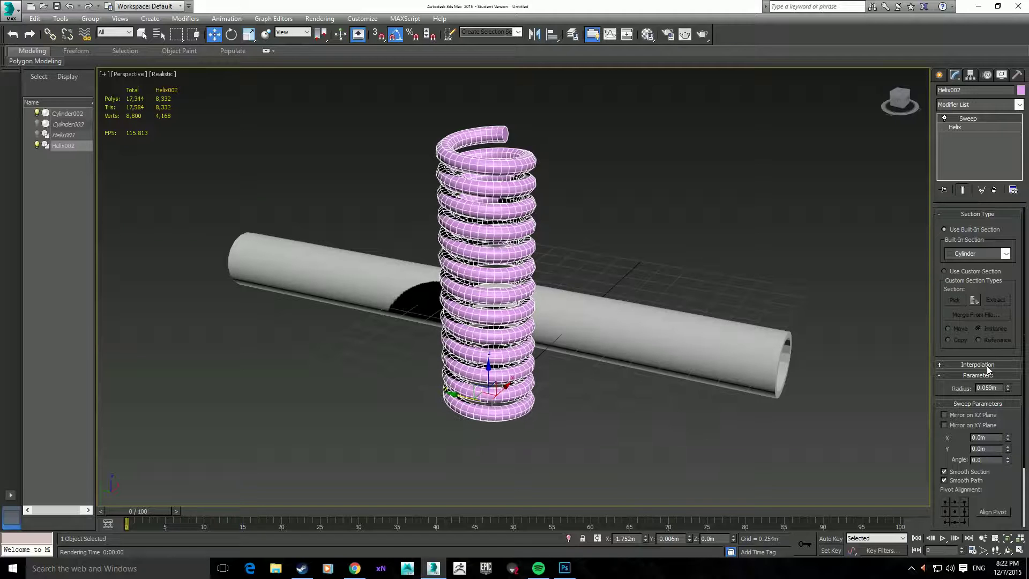
# Step: Leave the sweep's interpolation at 1 step and rotate the coil -90° about X to lie horizontally
pyautogui.click(987, 365)
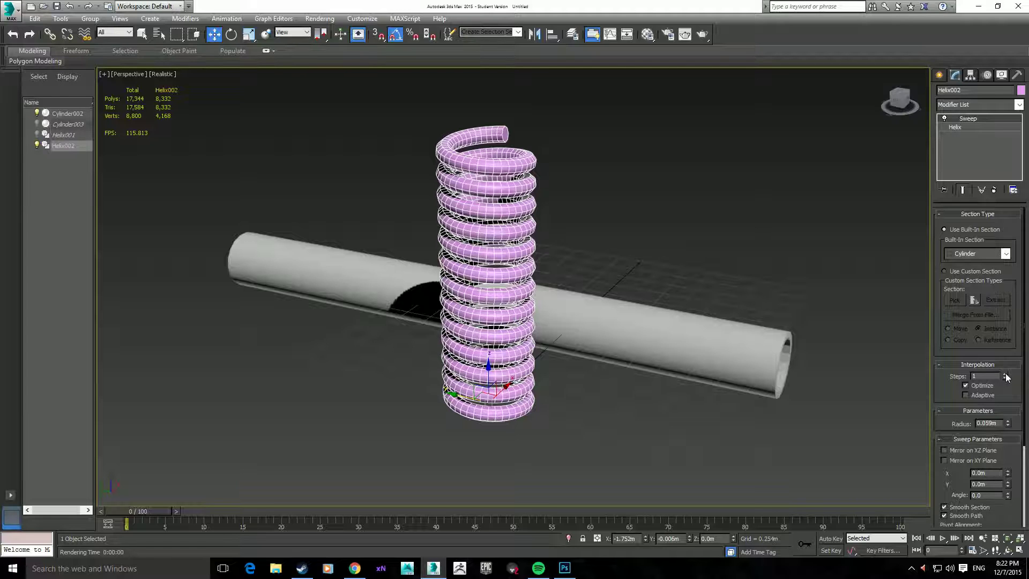
pyautogui.moveTo(1006, 376); pyautogui.dragTo(1005, 372)
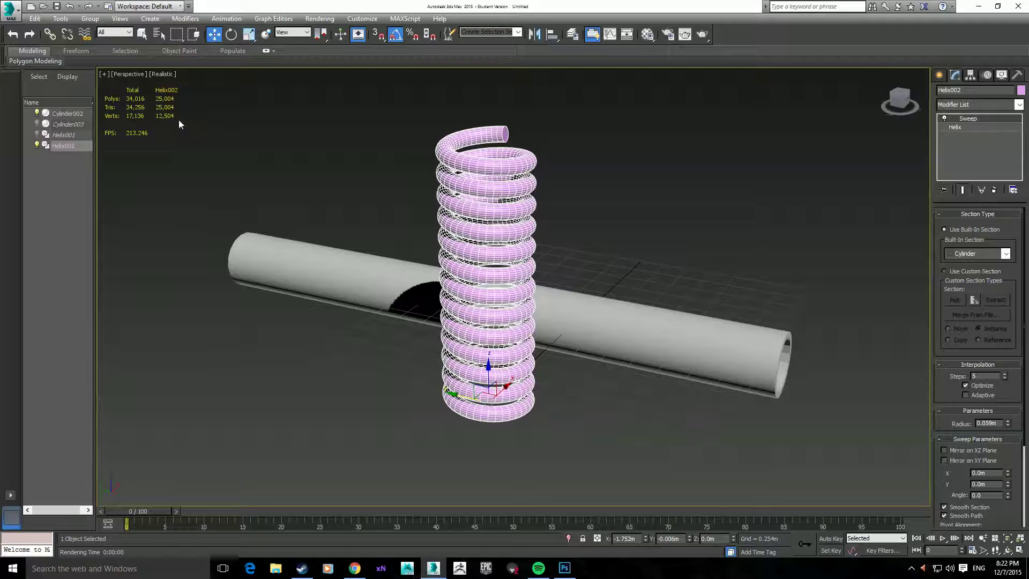
pyautogui.moveTo(1005, 376); pyautogui.dragTo(1006, 380)
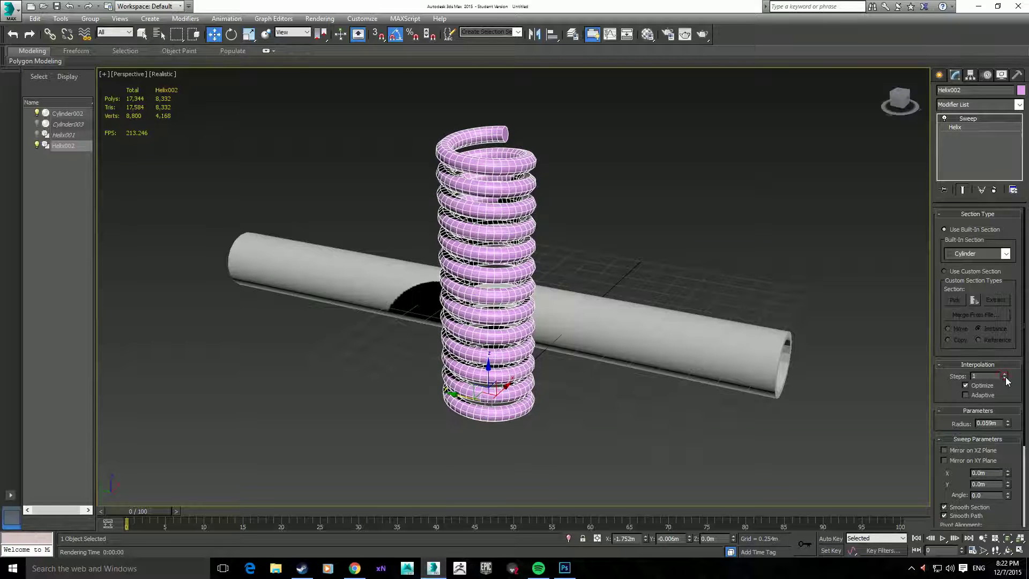
pyautogui.click(1007, 379)
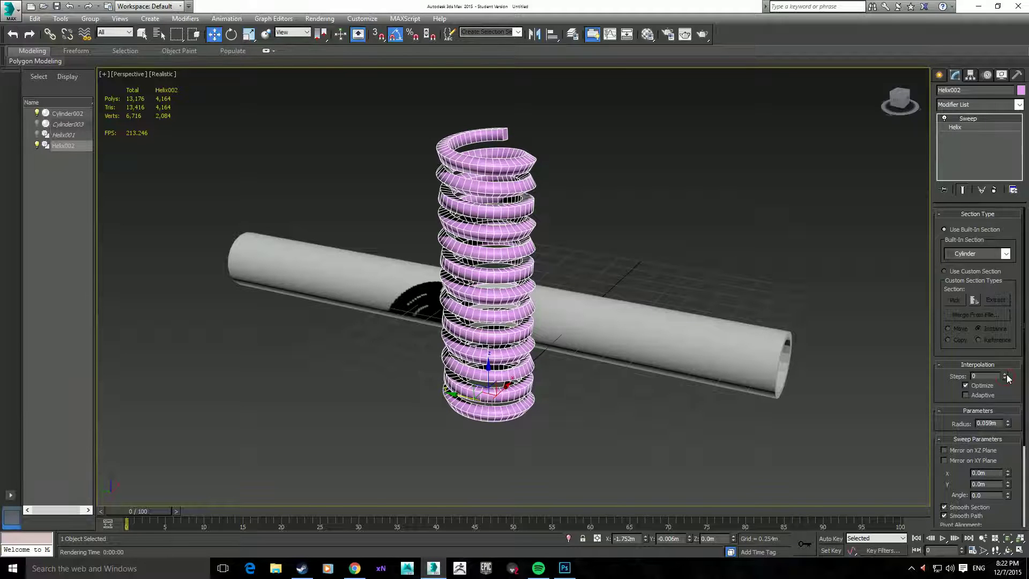
pyautogui.click(1006, 375)
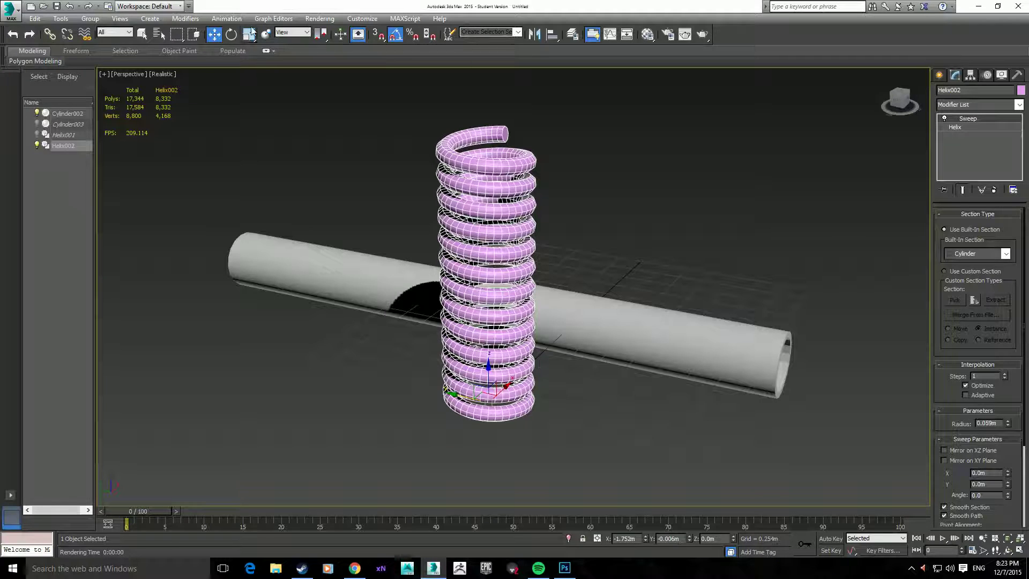
pyautogui.click(231, 34)
pyautogui.moveTo(520, 393); pyautogui.dragTo(484, 352)
# Step: Move the coil over the pipe and increase its helix Turns to 17.68
pyautogui.click(214, 34)
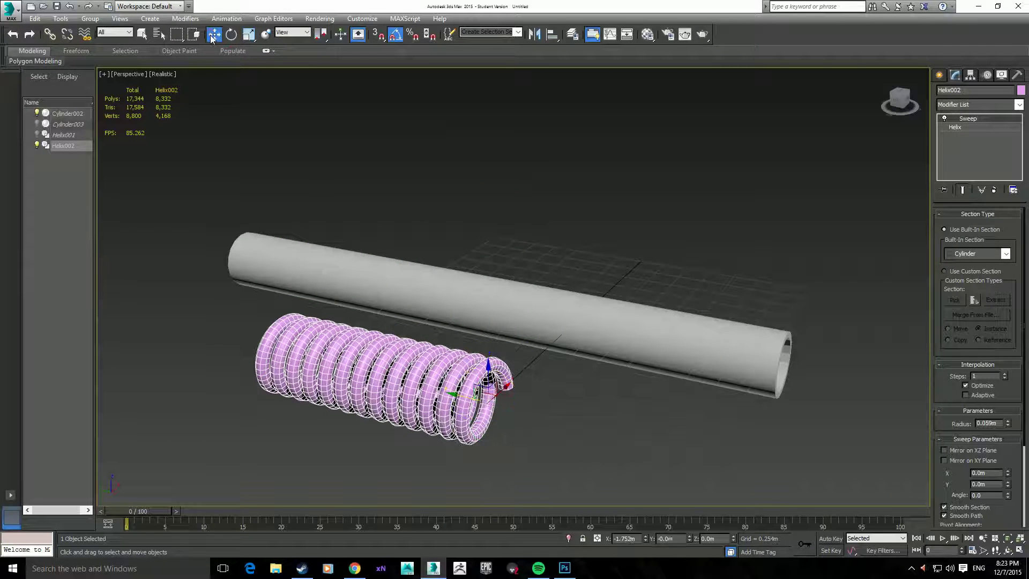
pyautogui.moveTo(503, 391); pyautogui.dragTo(441, 276)
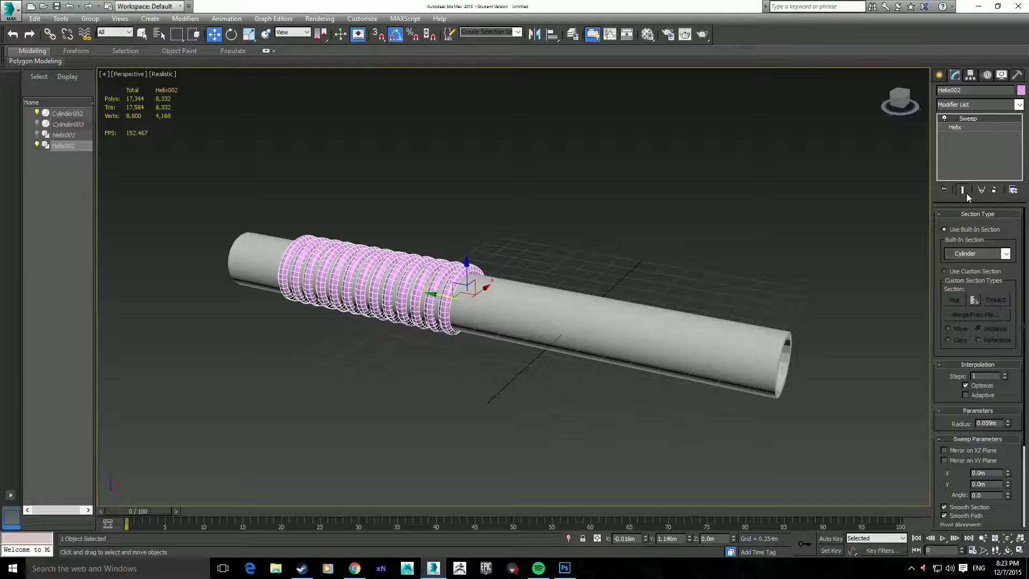
pyautogui.click(974, 129)
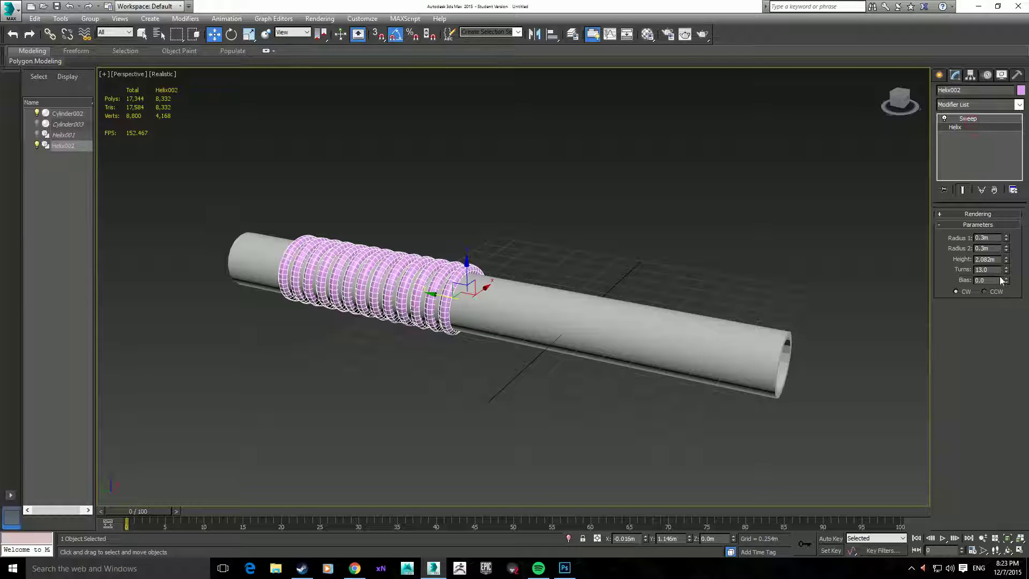
pyautogui.moveTo(1006, 270); pyautogui.dragTo(1007, 250)
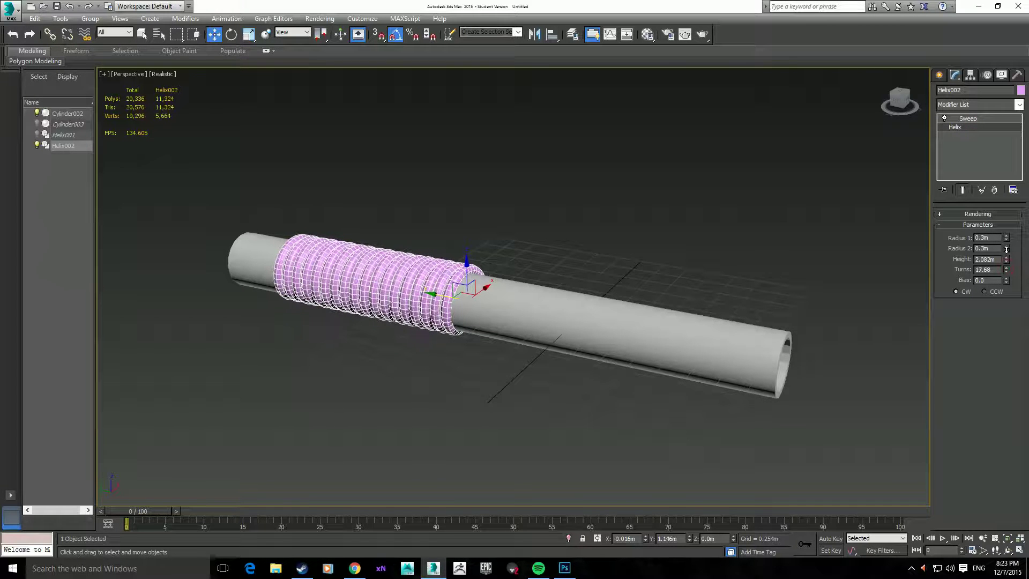
# Step: Reselect the coil, orbit around the wrapped pipe, and bring up the Material Editor
pyautogui.scroll(5, 591, 321)
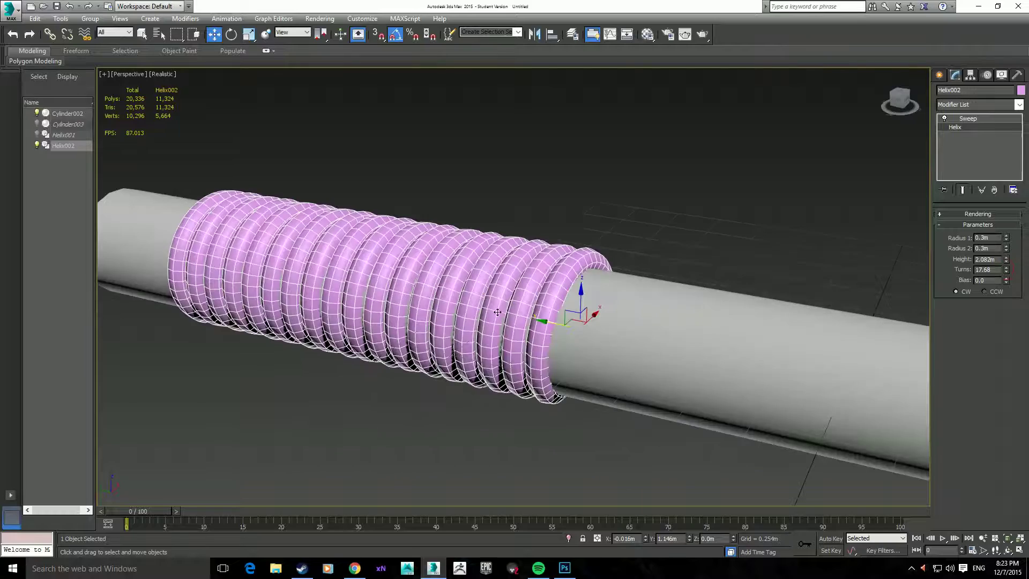
pyautogui.click(554, 230)
pyautogui.scroll(1, 591, 286)
pyautogui.click(523, 328)
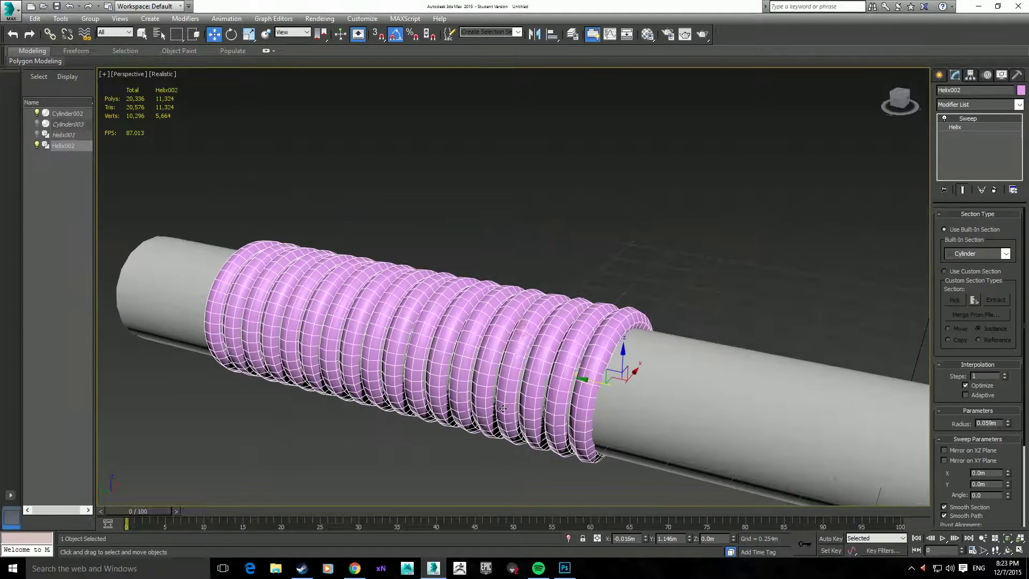
pyautogui.keyDown('alt'); pyautogui.moveTo(502, 413); pyautogui.dragTo(504, 407, button='middle'); pyautogui.keyUp('alt')
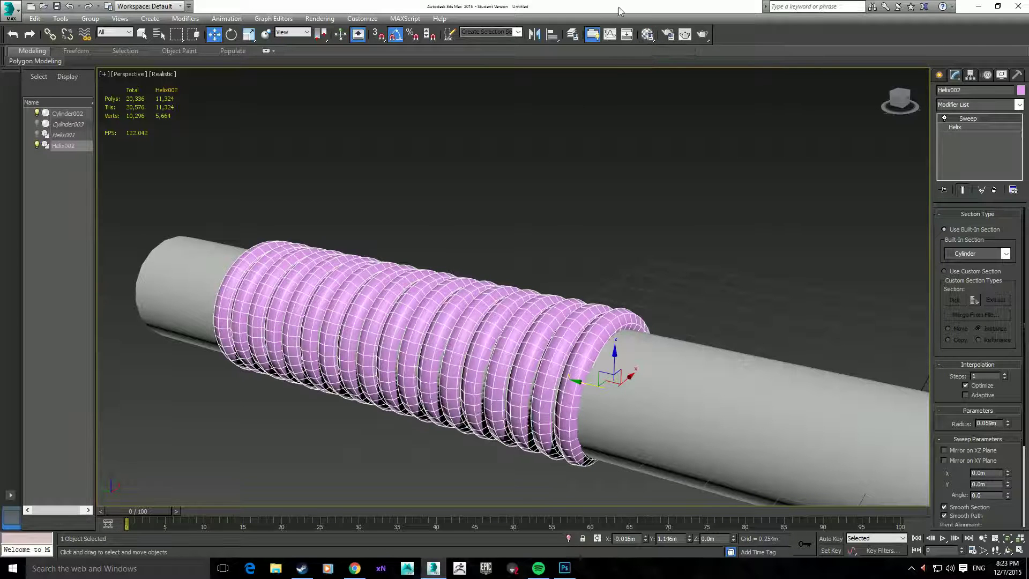
pyautogui.click(647, 34)
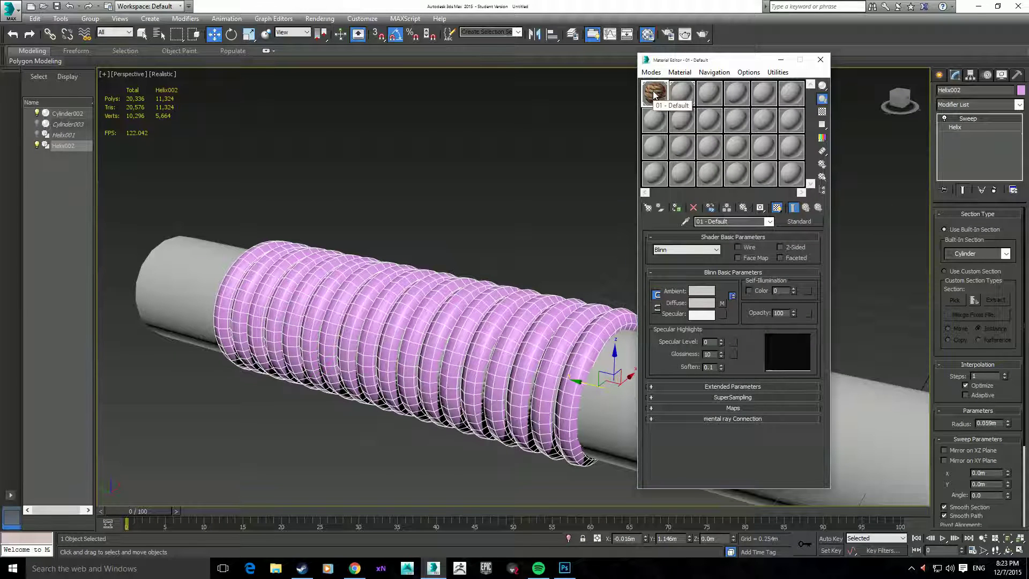
# Step: Assign the 01 - Default rope material to Helix002 and close the Material Editor
pyautogui.click(677, 208)
pyautogui.moveTo(556, 260); pyautogui.dragTo(517, 232, button='middle')
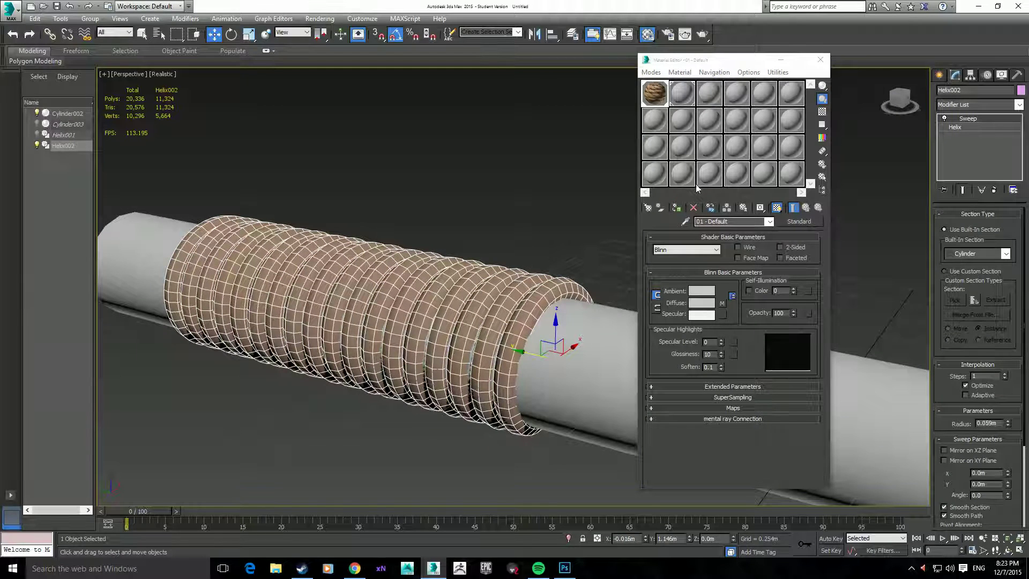
pyautogui.click(820, 59)
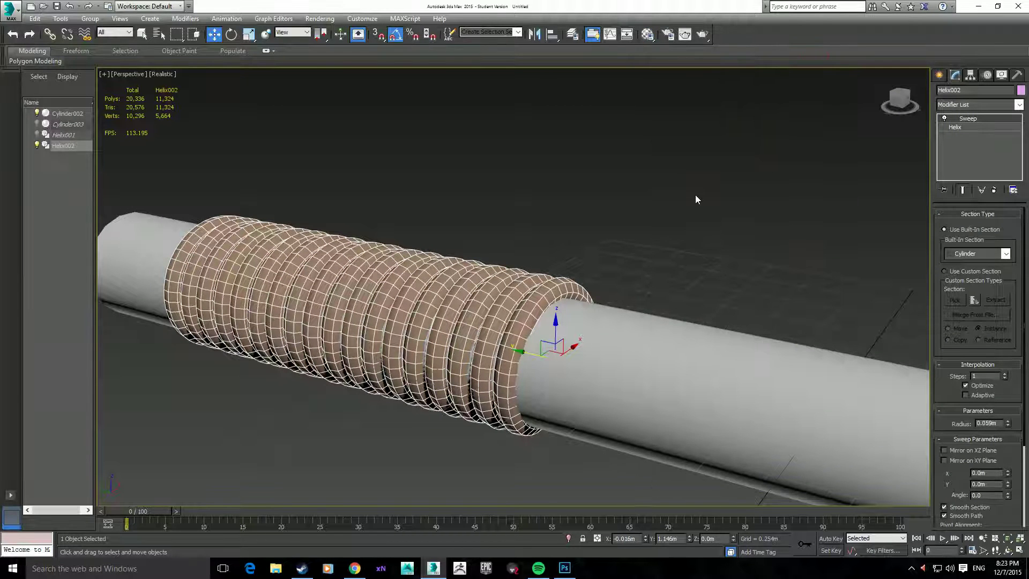
# Step: Test-render the scene to preview the coil's material, then reselect the coil
pyautogui.click(695, 197)
pyautogui.hotkey('shift', 'q')
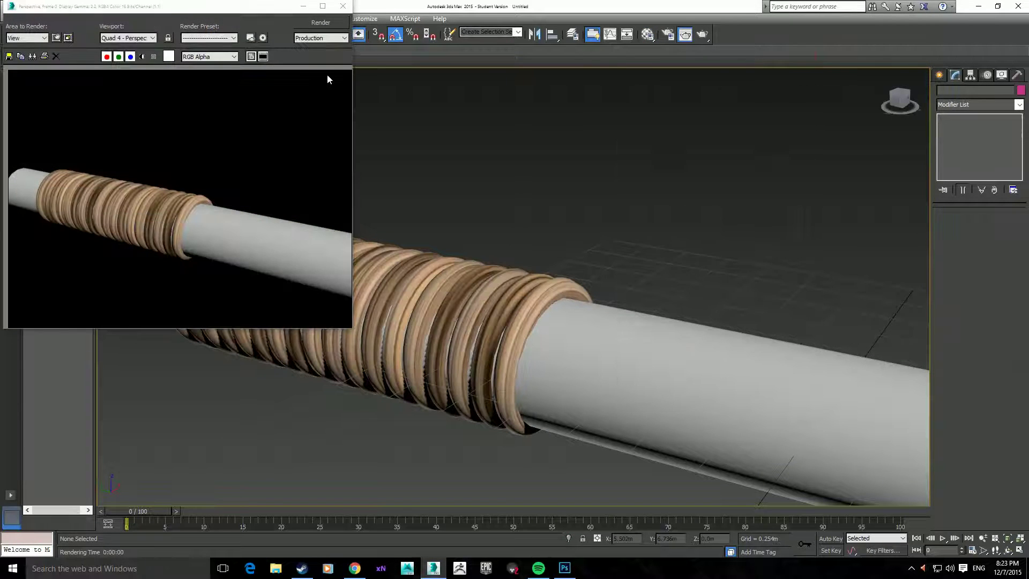
pyautogui.click(344, 9)
pyautogui.scroll(-5, 429, 161)
pyautogui.click(471, 228)
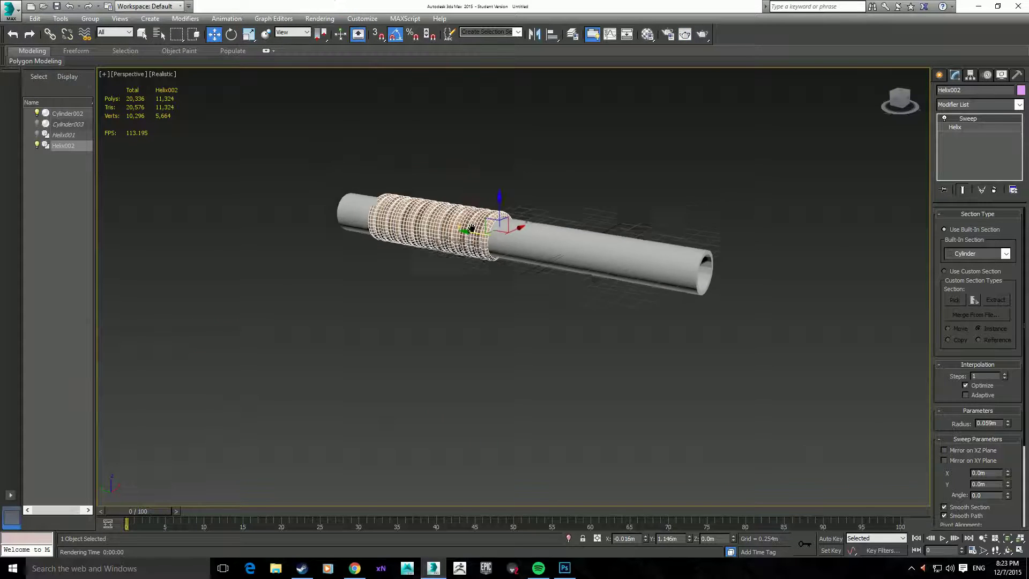
pyautogui.scroll(6, 472, 228)
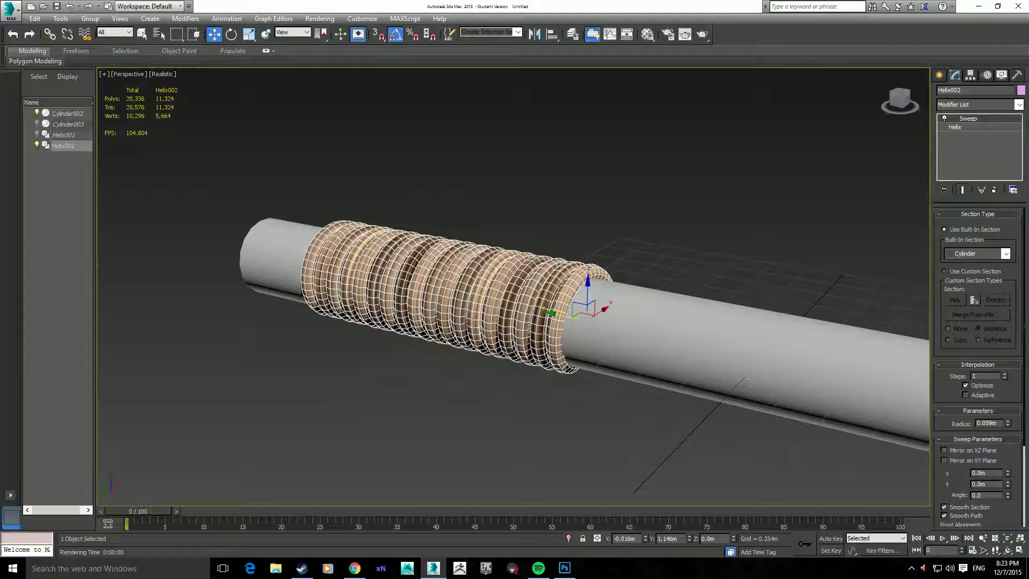
# Step: Add a UVW Map modifier with Box mapping above the coil's Sweep
pyautogui.click(1018, 105)
pyautogui.moveTo(1019, 128); pyautogui.dragTo(1015, 351)
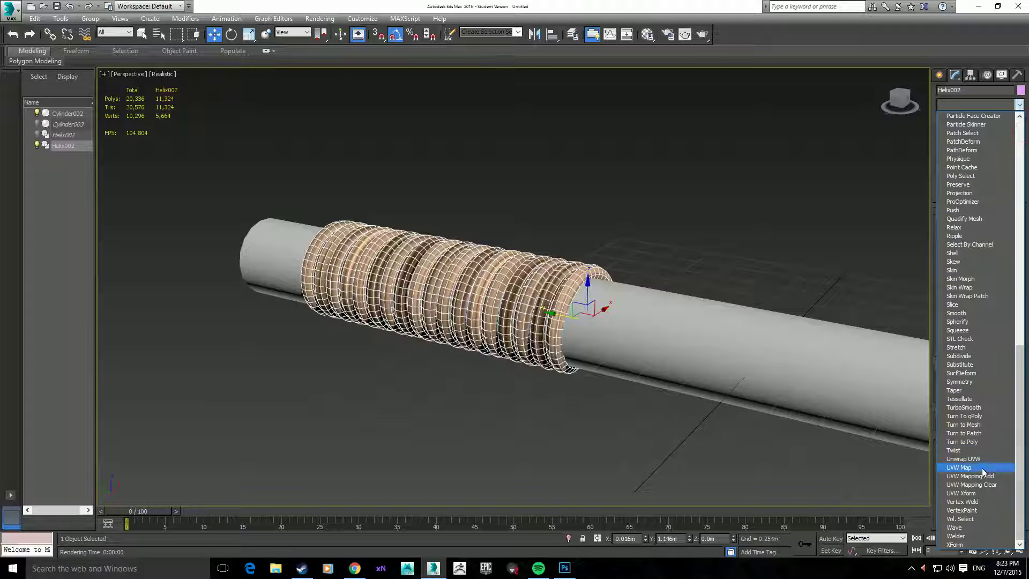
pyautogui.click(953, 468)
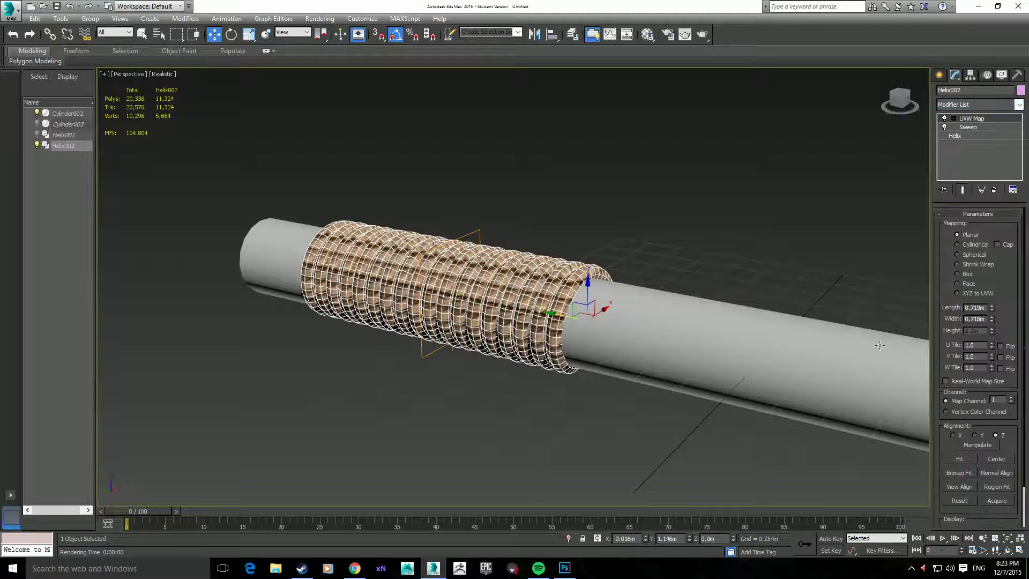
pyautogui.click(957, 274)
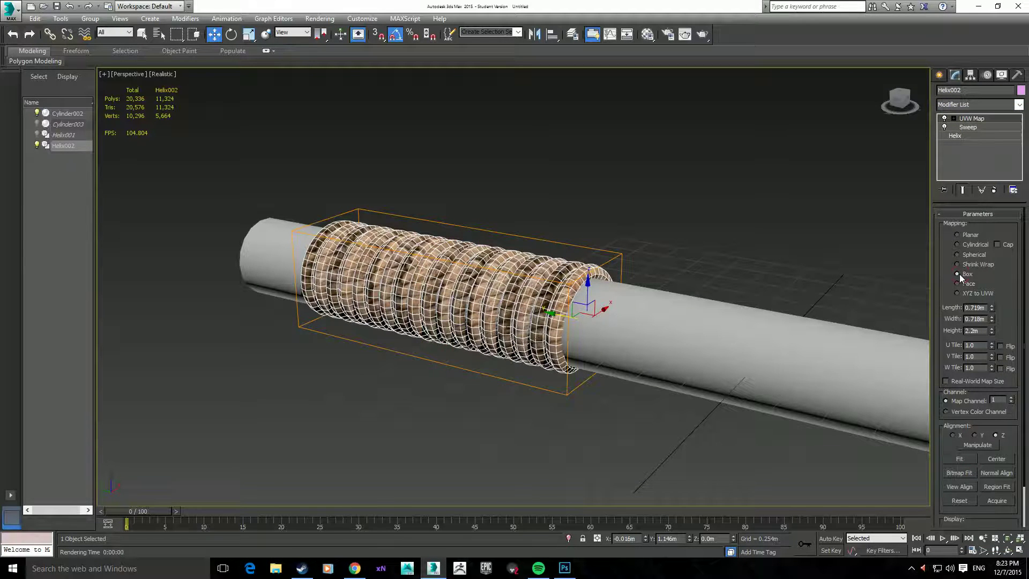
pyautogui.scroll(6, 695, 291)
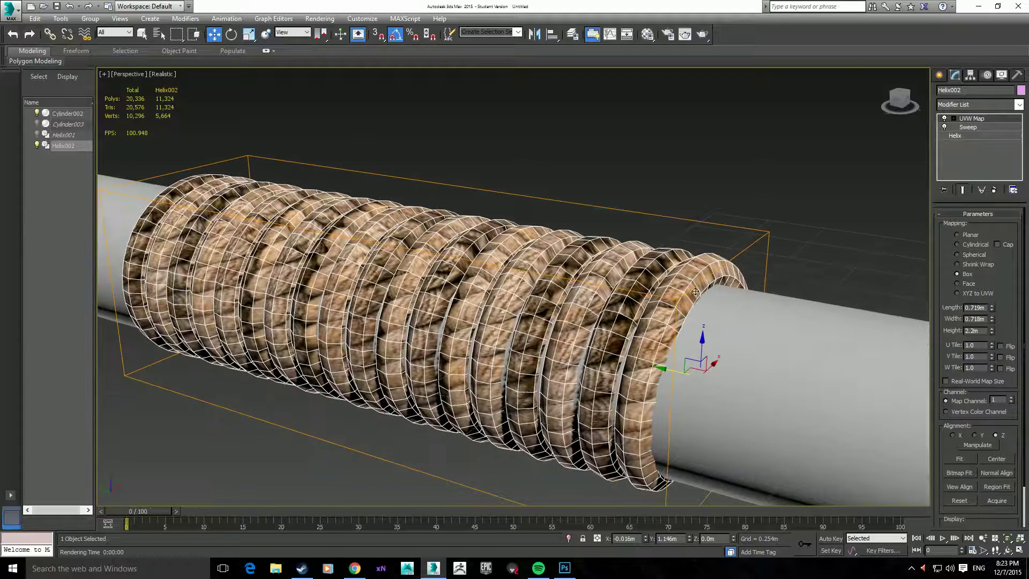
pyautogui.click(494, 126)
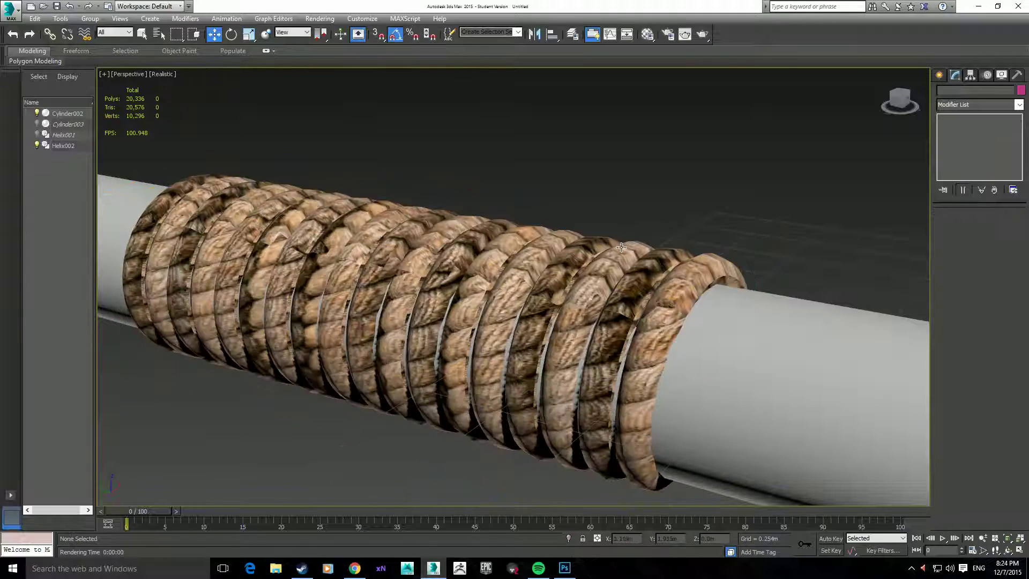
# Step: Render the rope-wrapped pipe twice to check the texture, recentring between renders, then reselect the helix
pyautogui.scroll(-6, 705, 152)
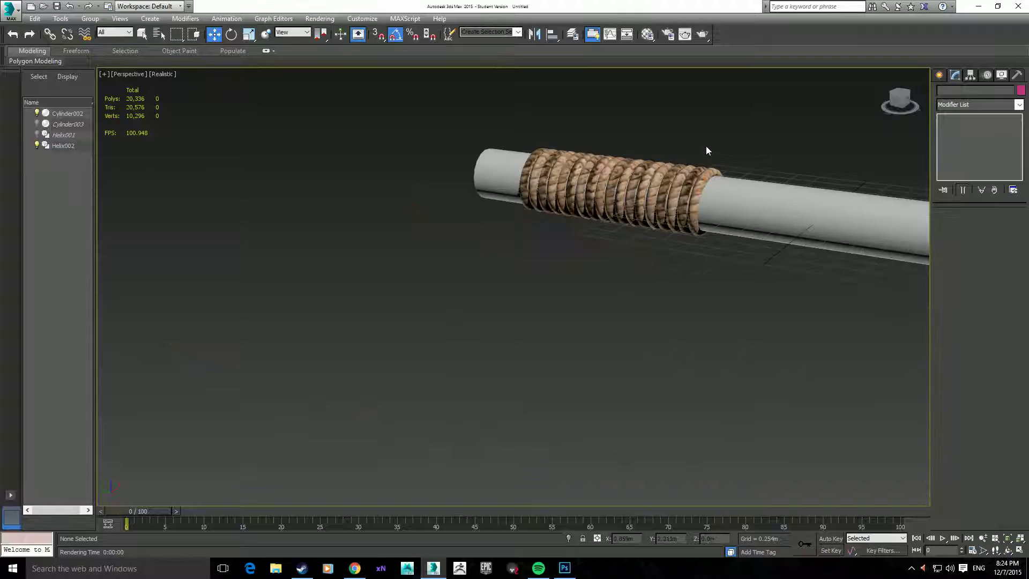
pyautogui.scroll(5, 595, 231)
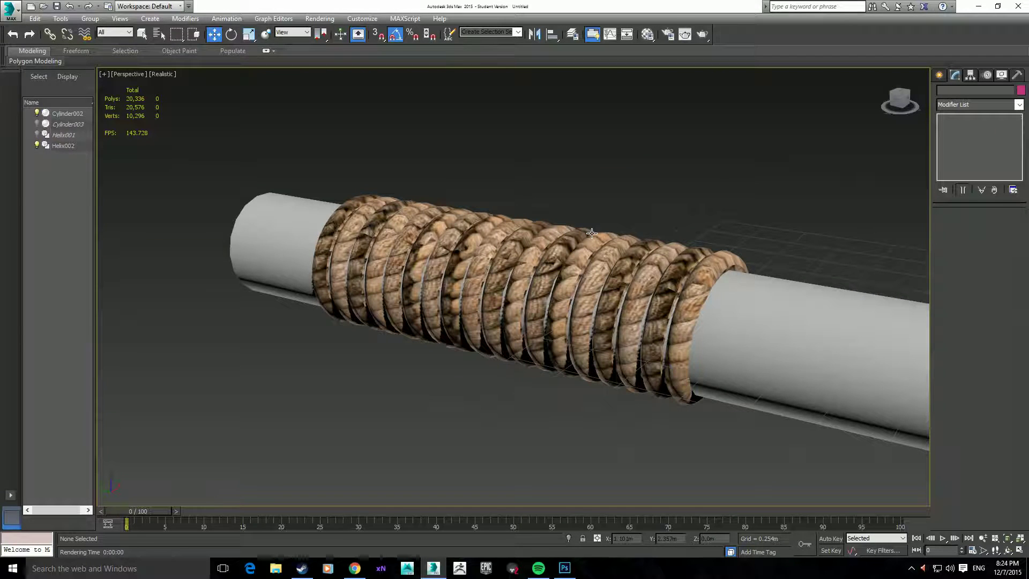
pyautogui.hotkey('shift', 'q')
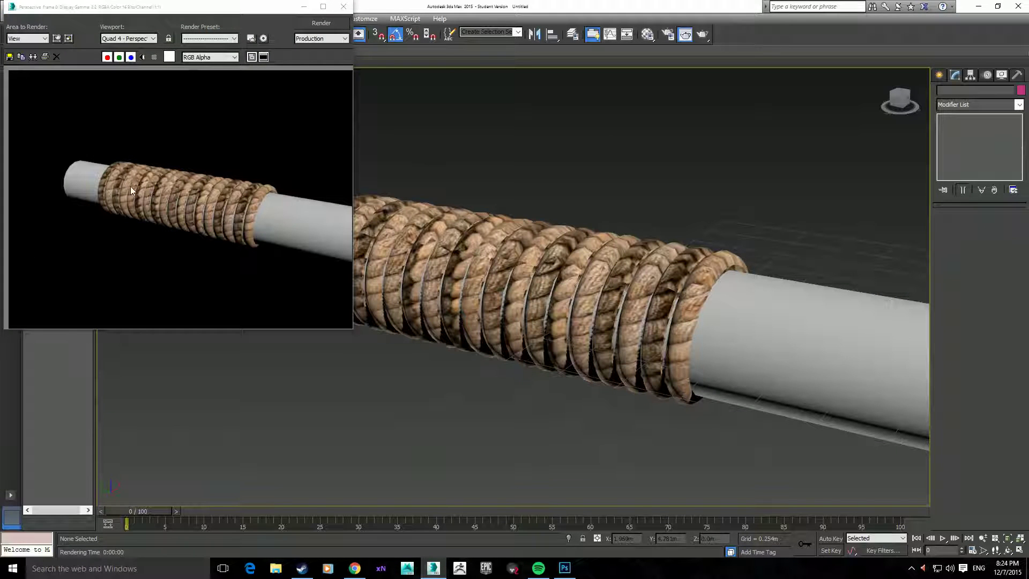
pyautogui.click(343, 6)
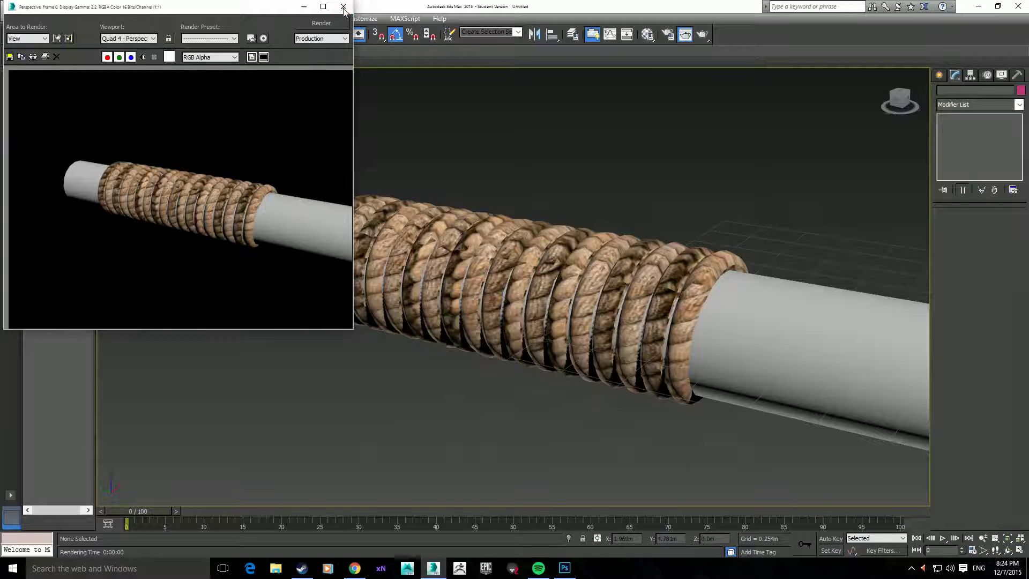
pyautogui.scroll(-5, 421, 304)
pyautogui.scroll(-4, 408, 298)
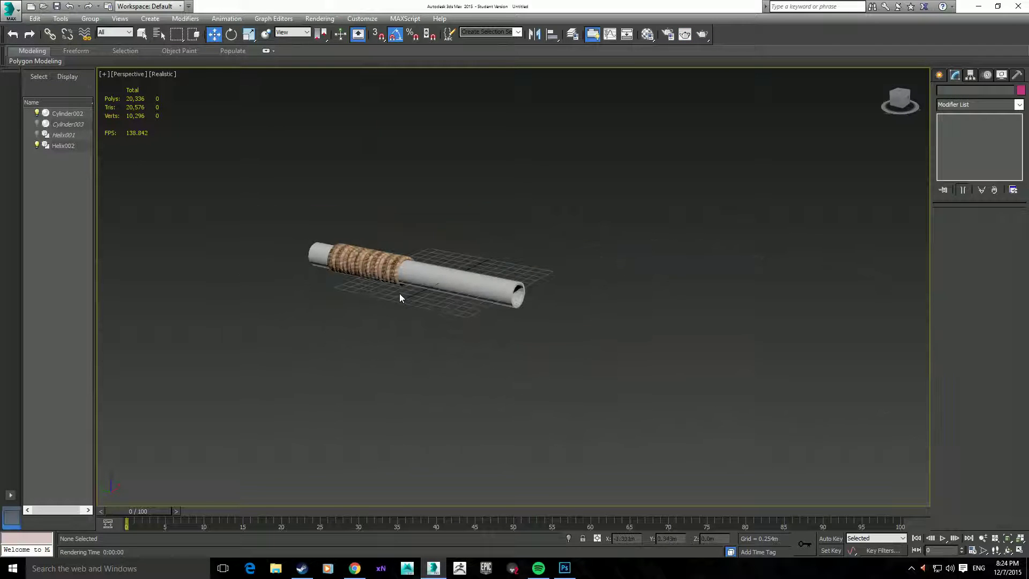
pyautogui.moveTo(400, 294); pyautogui.dragTo(404, 296, button='middle')
pyautogui.hotkey('shift', 'q')
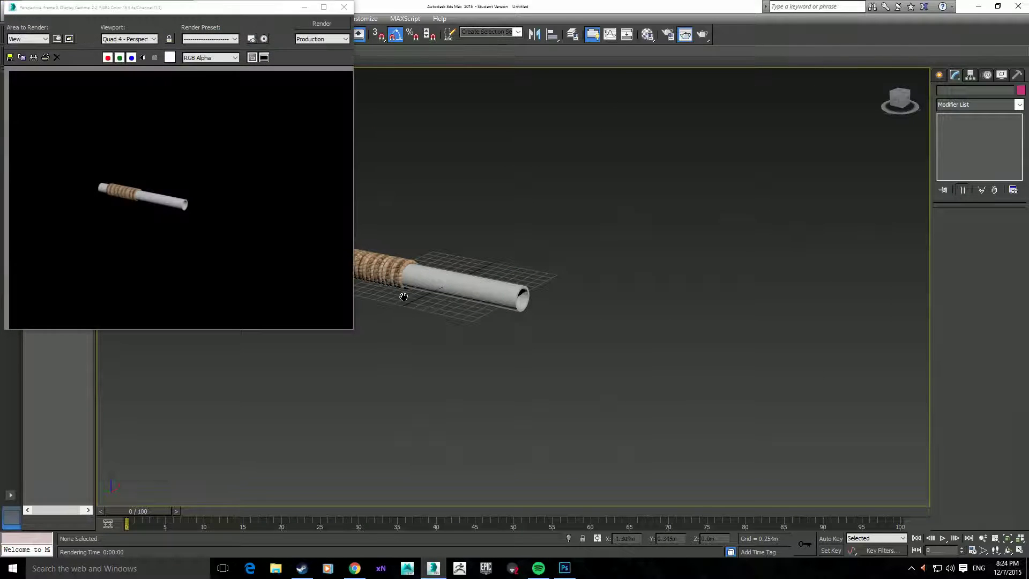
pyautogui.click(343, 6)
pyautogui.scroll(5, 356, 315)
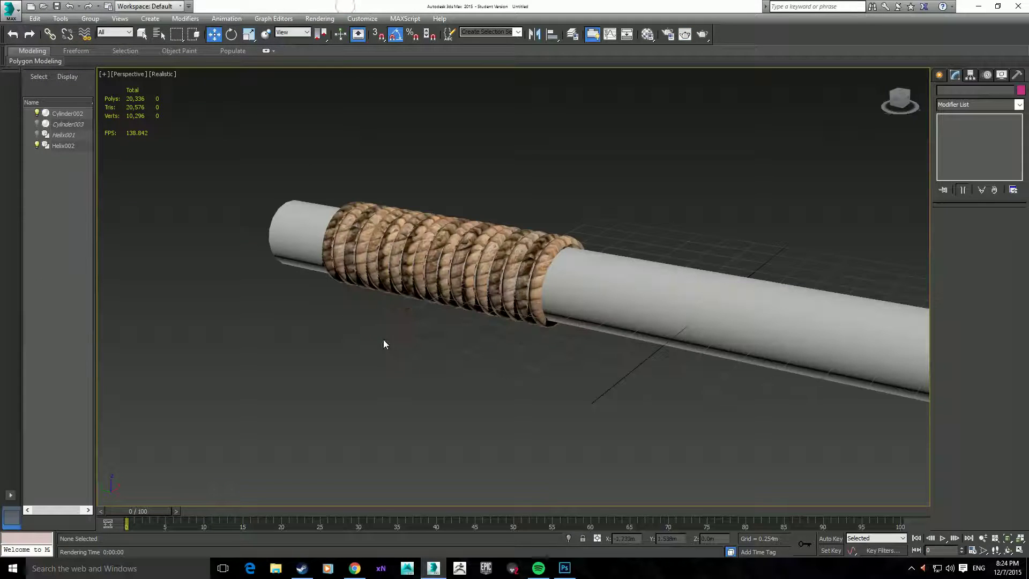
pyautogui.click(434, 252)
pyautogui.scroll(3, 454, 338)
# Step: Drag the helix's UVW Map U Tile down to 0.66 and inspect the texture
pyautogui.moveTo(454, 338); pyautogui.dragTo(471, 361, button='middle')
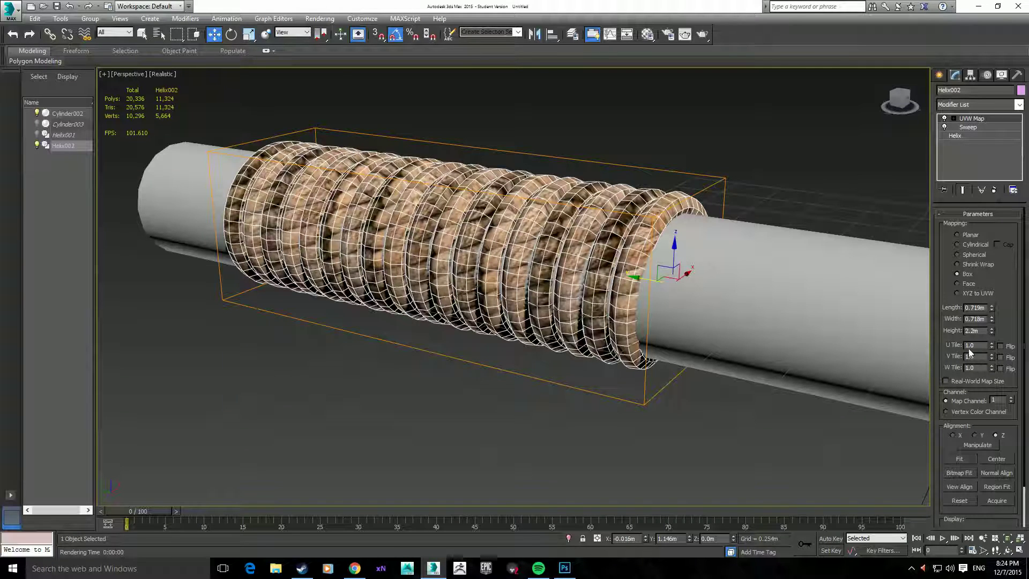
pyautogui.moveTo(993, 345); pyautogui.dragTo(997, 271)
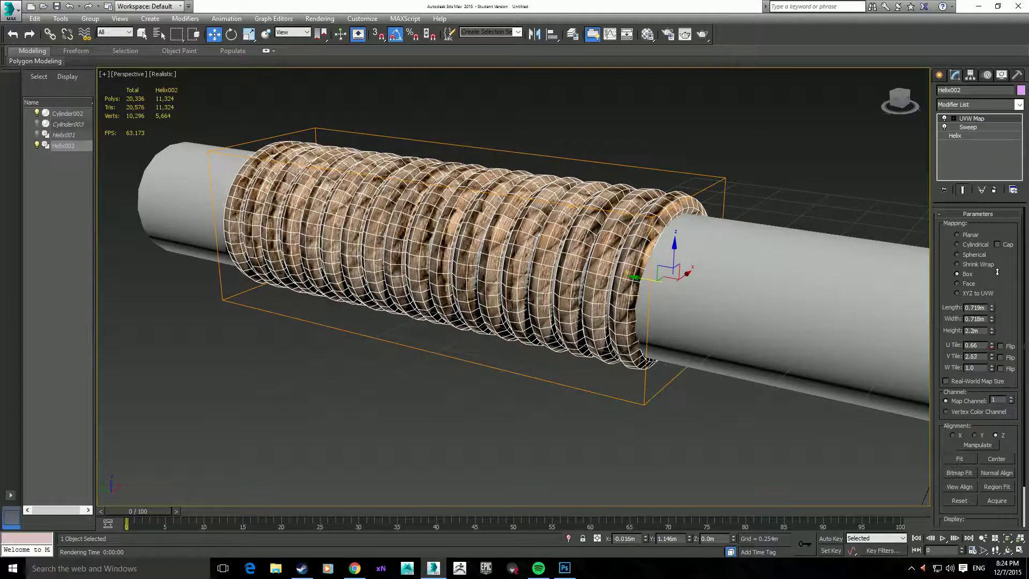
pyautogui.click(790, 181)
pyautogui.scroll(-5, 692, 308)
pyautogui.click(593, 271)
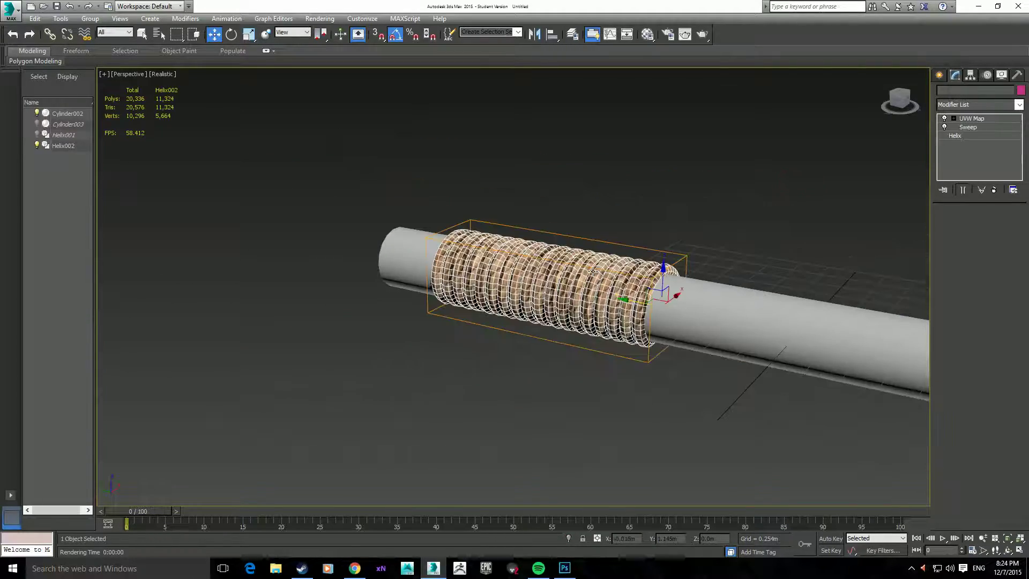
# Step: Reset U Tile and V Tile to 1.0 and inspect the rope texture around the pipe
pyautogui.write('1')
pyautogui.press('Return')
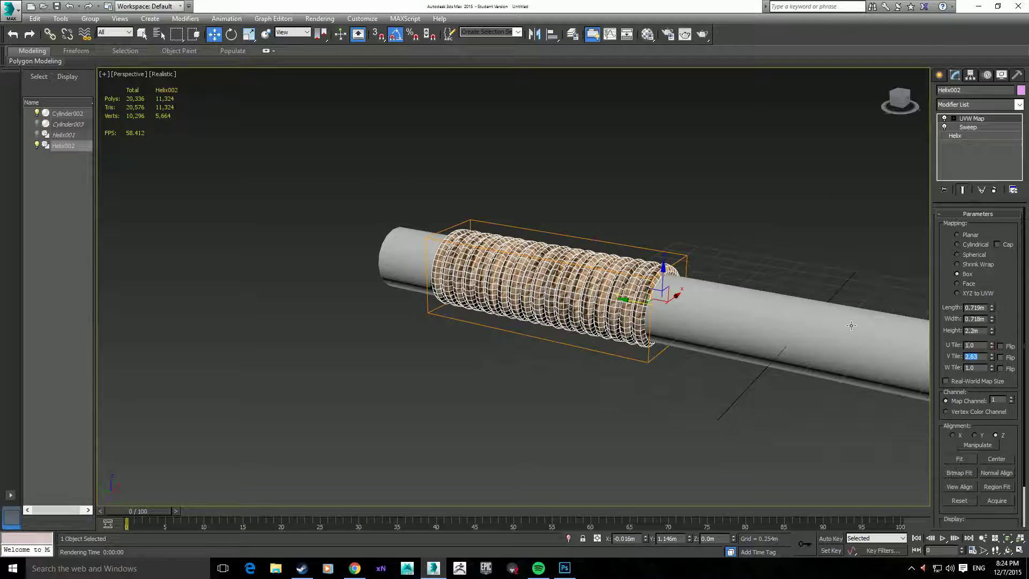
pyautogui.write('1')
pyautogui.press('Return')
pyautogui.click(713, 233)
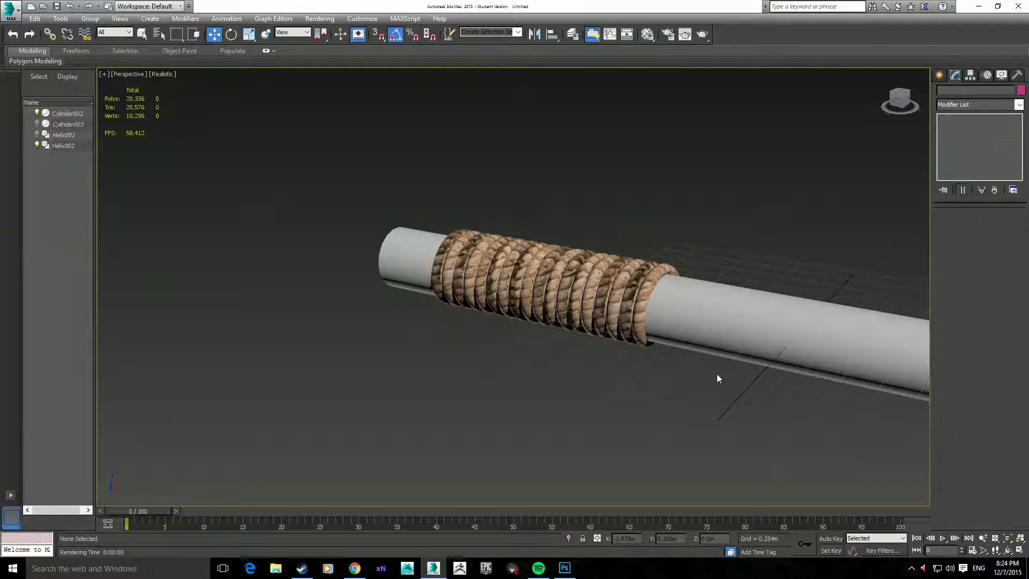
pyautogui.moveTo(716, 374); pyautogui.dragTo(545, 340, button='middle')
pyautogui.scroll(-5, 653, 394)
pyautogui.scroll(5, 654, 394)
pyautogui.scroll(-2, 568, 381)
pyautogui.click(522, 301)
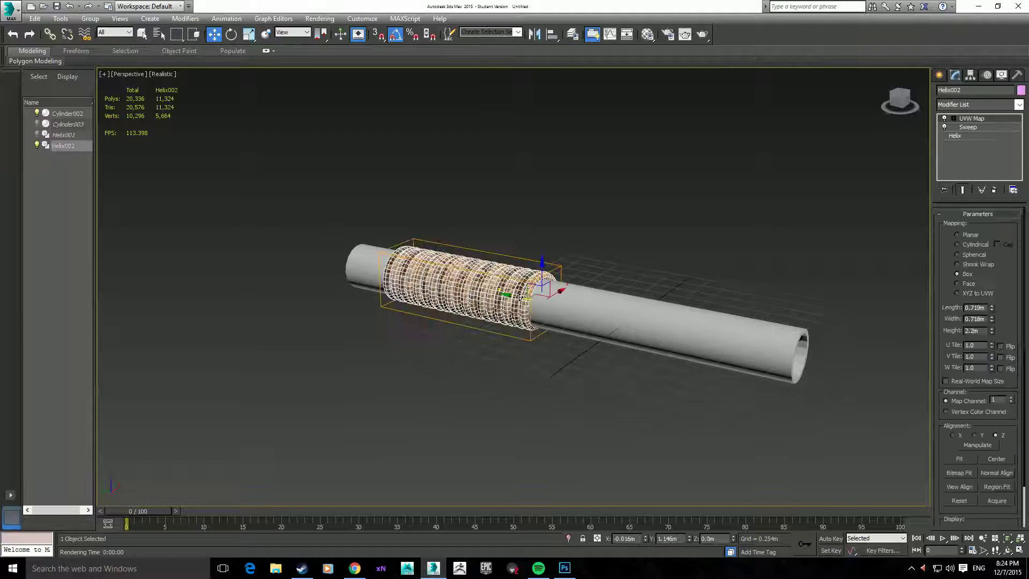
pyautogui.click(598, 232)
pyautogui.click(504, 292)
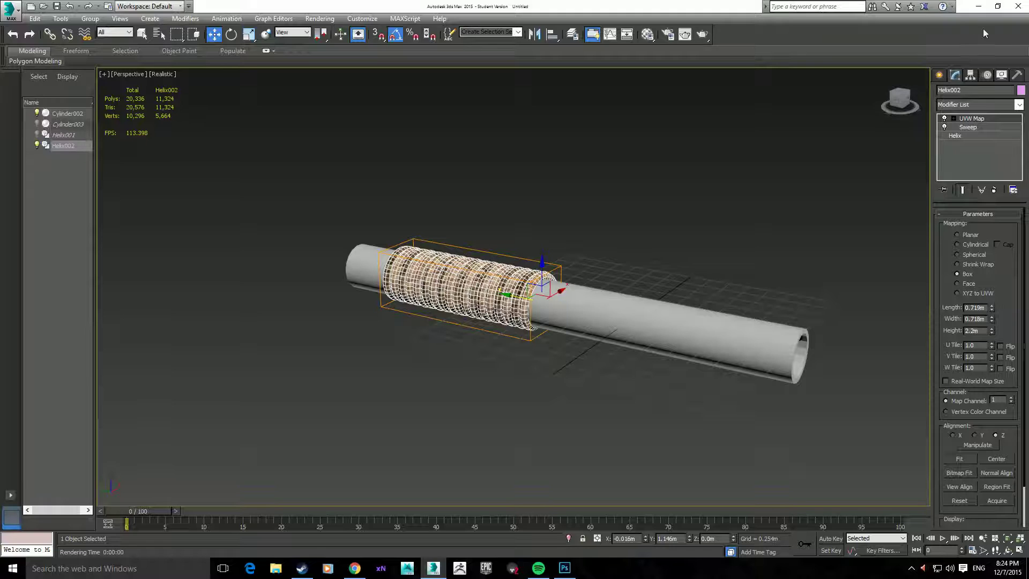
# Step: Draw a new standard-primitive cylinder standing across the pipe
pyautogui.click(941, 75)
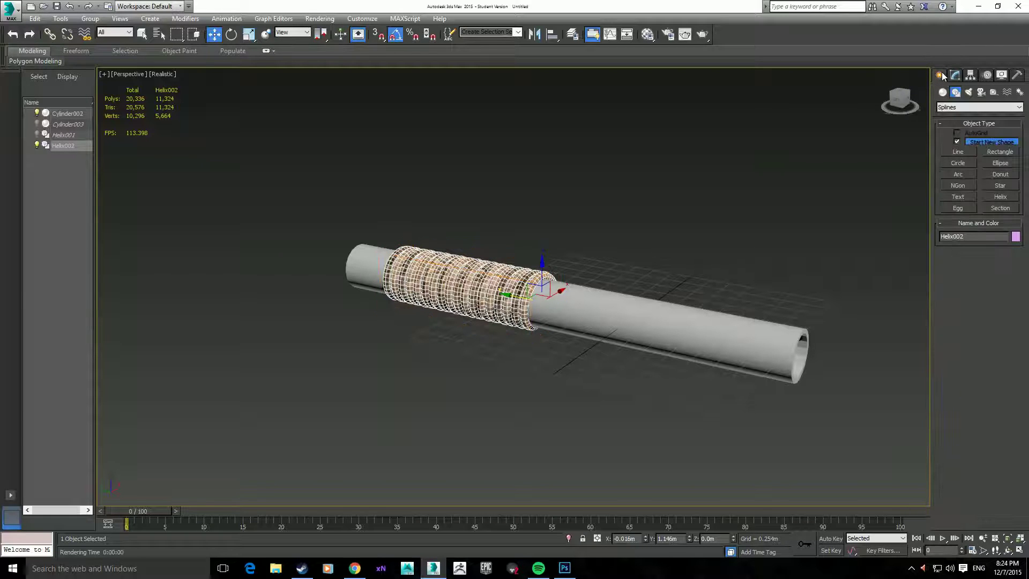
pyautogui.click(681, 257)
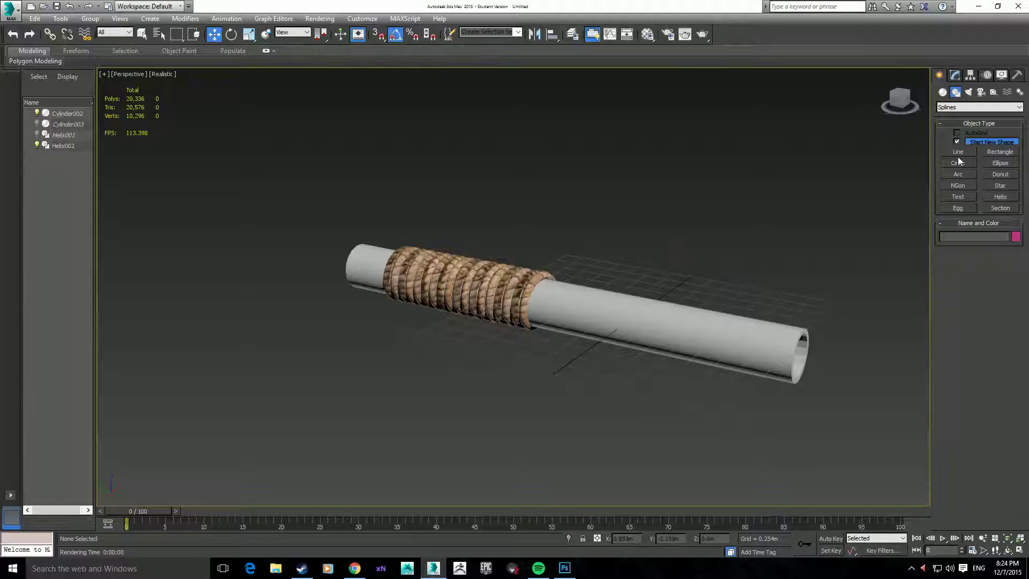
pyautogui.click(942, 92)
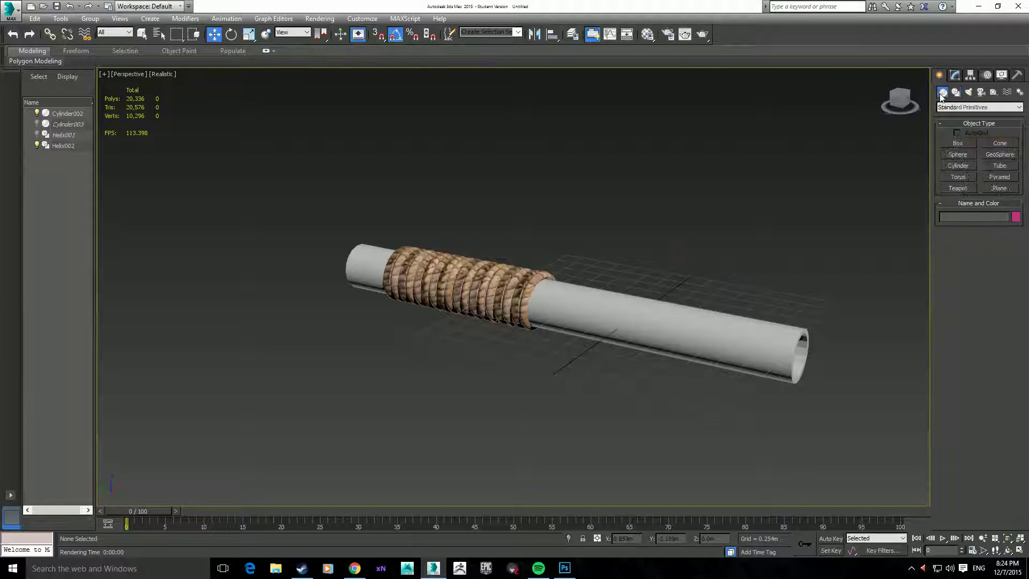
pyautogui.click(949, 167)
pyautogui.moveTo(663, 394)
pyautogui.mouseDown()
pyautogui.moveTo(696, 391)
pyautogui.moveTo(671, 387)
pyautogui.mouseUp()
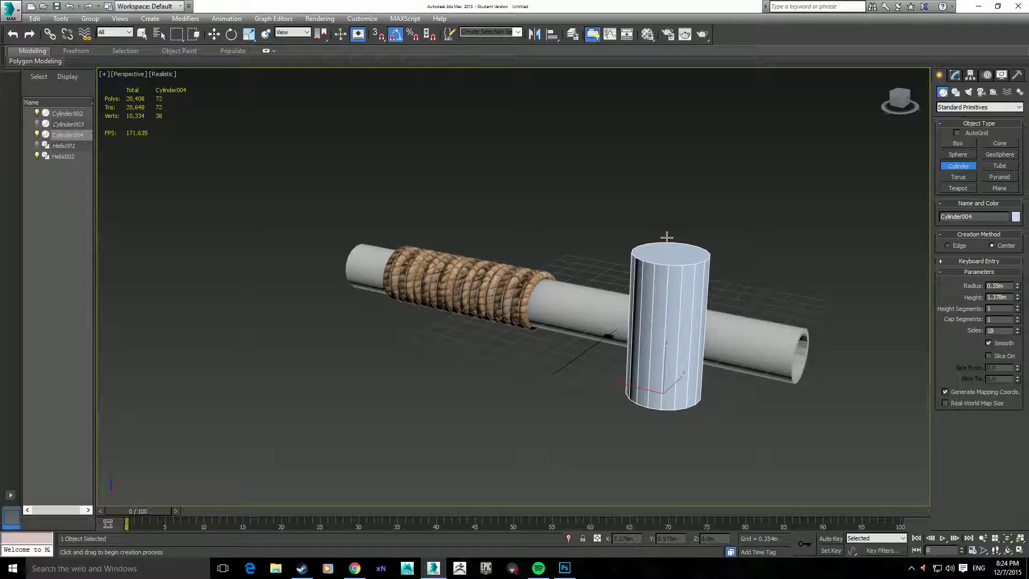
# Step: Assign the rope material to the new cylinder from the Material Editor
pyautogui.click(648, 34)
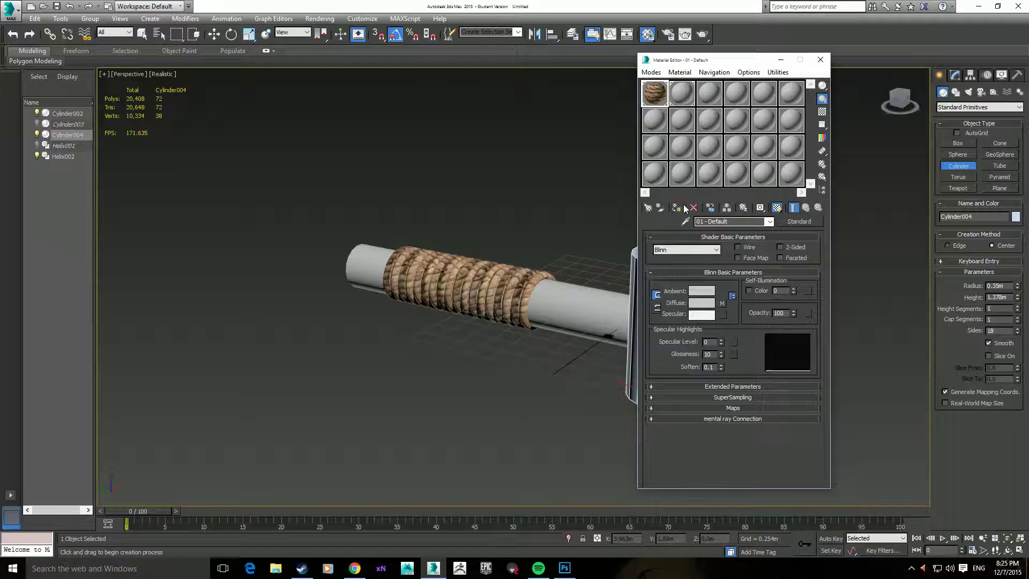
pyautogui.click(677, 207)
pyautogui.click(820, 60)
pyautogui.keyDown('alt'); pyautogui.moveTo(711, 234); pyautogui.dragTo(634, 311, button='middle'); pyautogui.keyUp('alt')
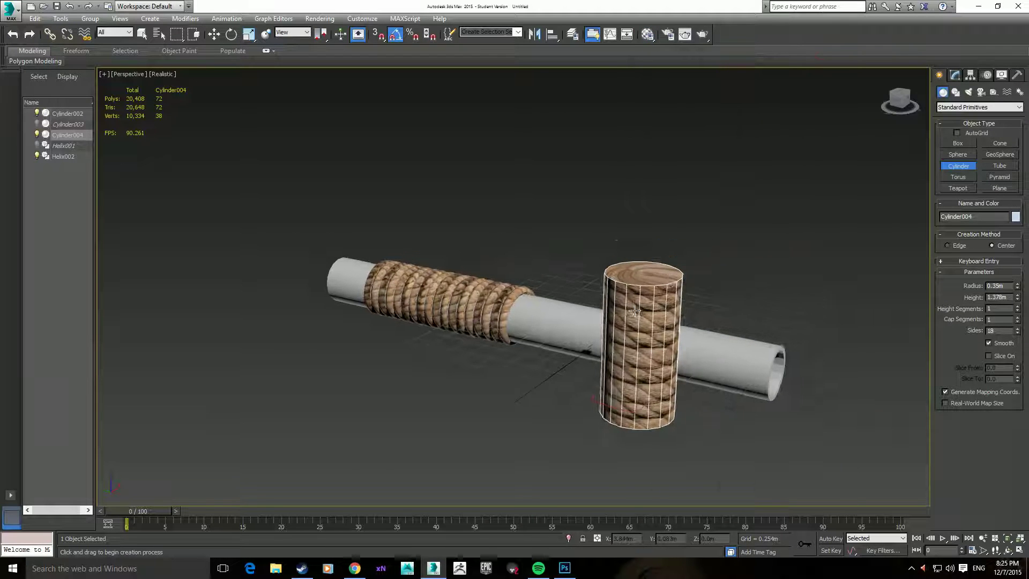
pyautogui.scroll(2, 634, 311)
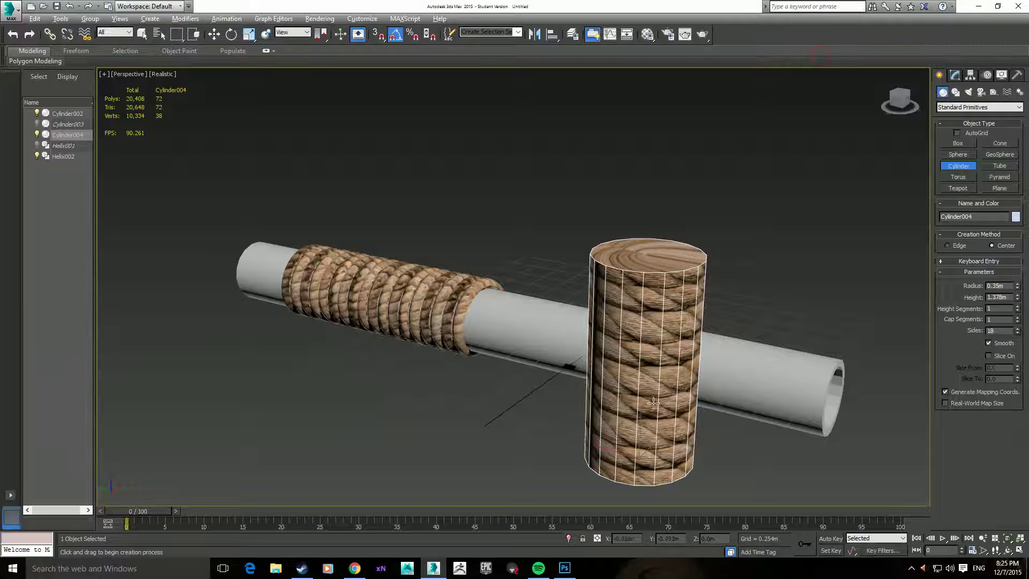
pyautogui.keyDown('alt'); pyautogui.moveTo(653, 403); pyautogui.dragTo(843, 244, button='middle'); pyautogui.keyUp('alt')
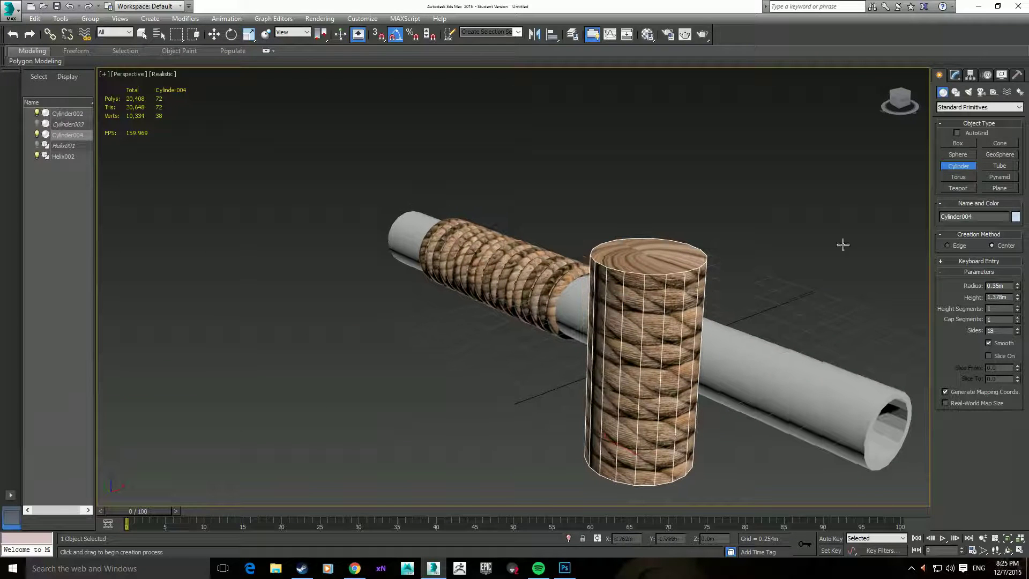
# Step: Add a UVW Map modifier to the cylinder with Box projection
pyautogui.click(969, 75)
pyautogui.click(975, 104)
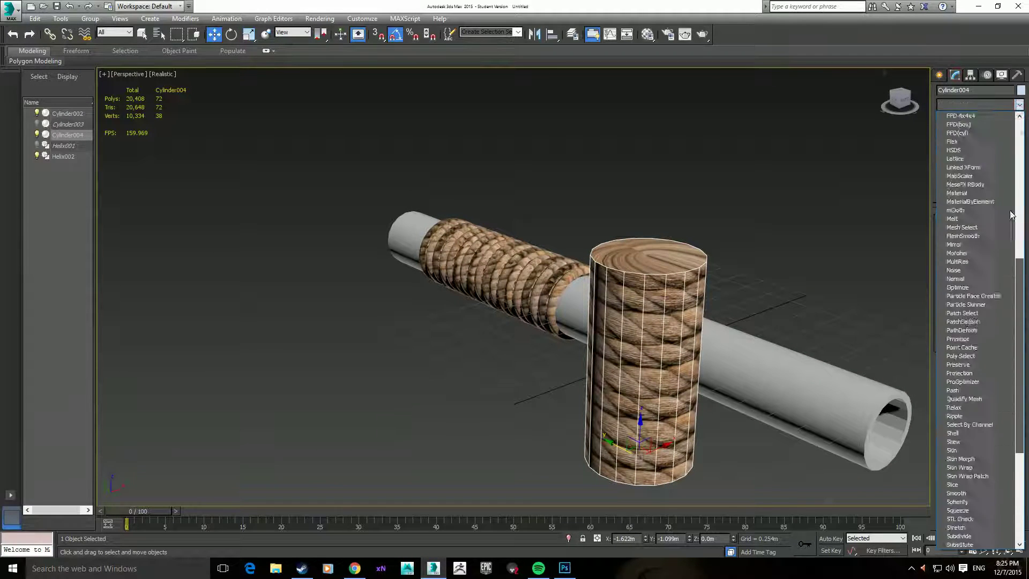
pyautogui.scroll(-5, 1007, 368)
pyautogui.click(976, 467)
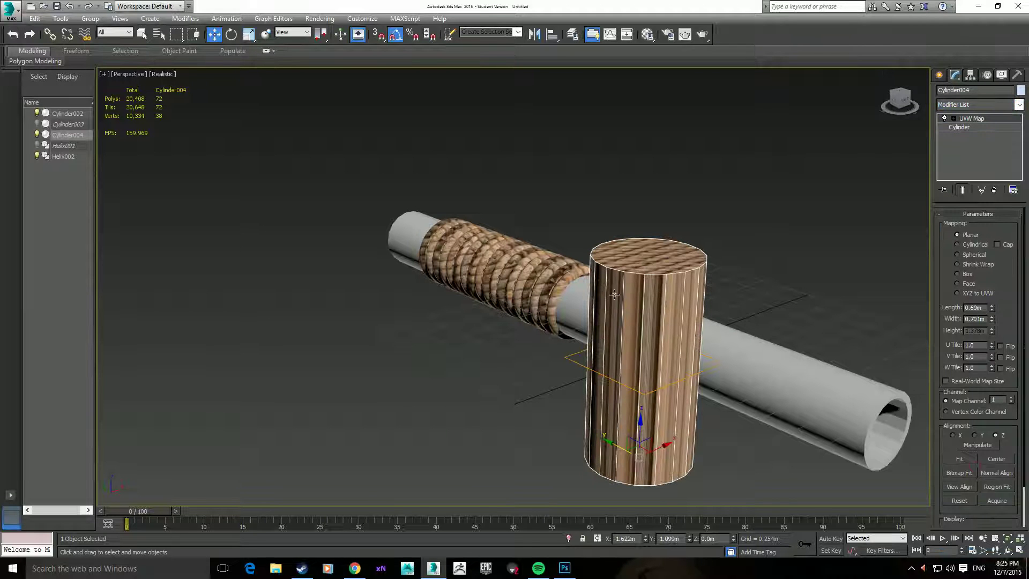
pyautogui.click(957, 274)
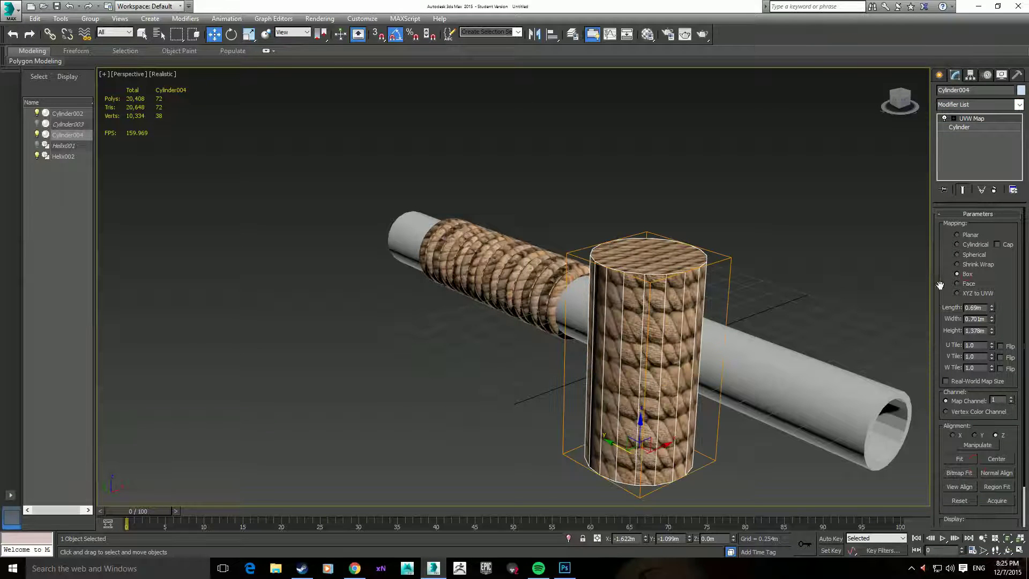
pyautogui.moveTo(691, 338)
pyautogui.keyDown('alt'); pyautogui.mouseDown(button='middle')
pyautogui.moveTo(723, 351)
pyautogui.moveTo(692, 342)
pyautogui.mouseUp(button='middle'); pyautogui.keyUp('alt')
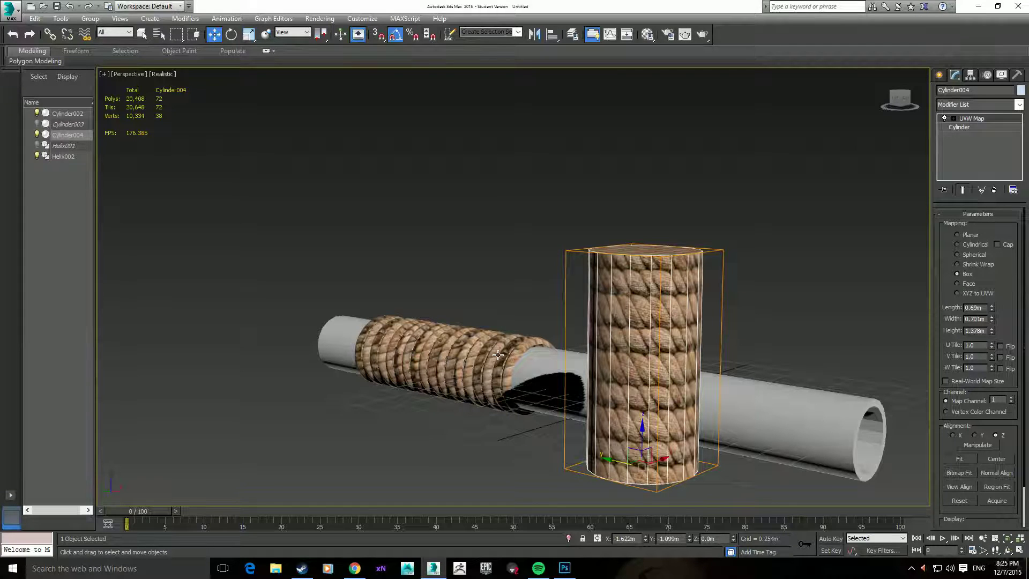
# Step: Nudge Cylinder004 slightly and set its UVW Map V Tile to 2.2
pyautogui.moveTo(639, 259); pyautogui.dragTo(641, 261)
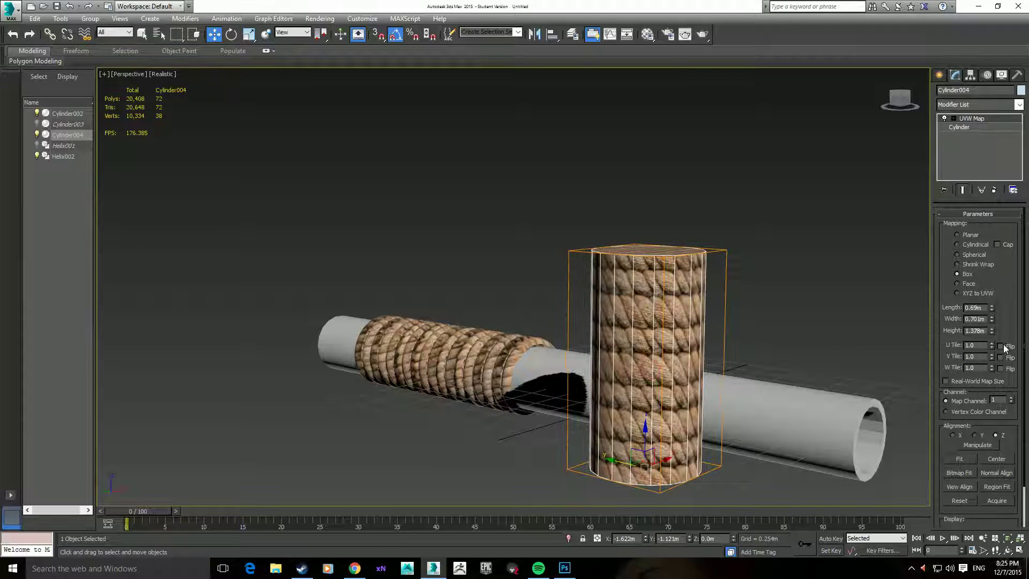
pyautogui.moveTo(995, 347); pyautogui.dragTo(995, 291)
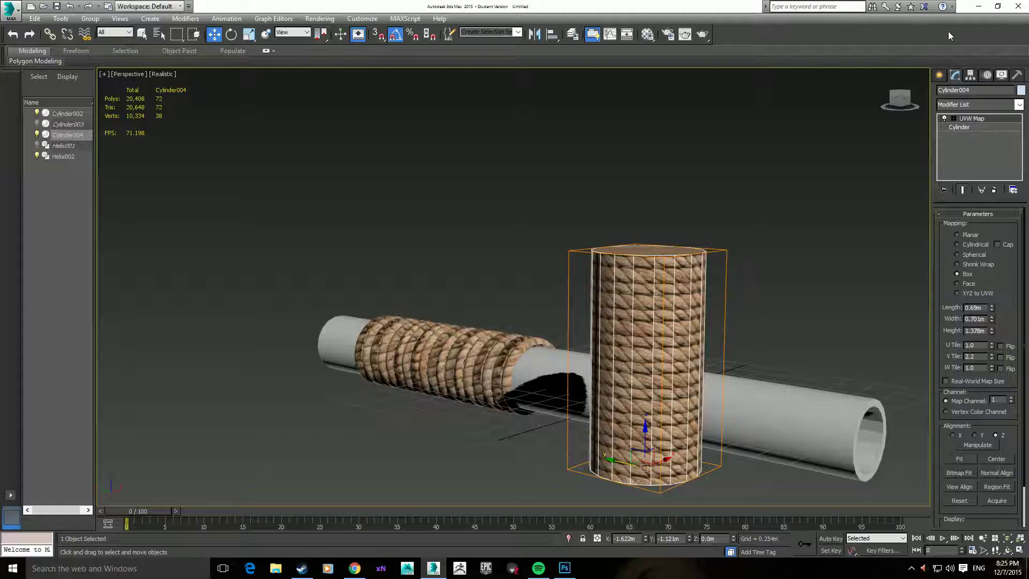
# Step: Rotate the rope cylinder -90° on X so it lies on its side
pyautogui.click(938, 75)
pyautogui.click(231, 33)
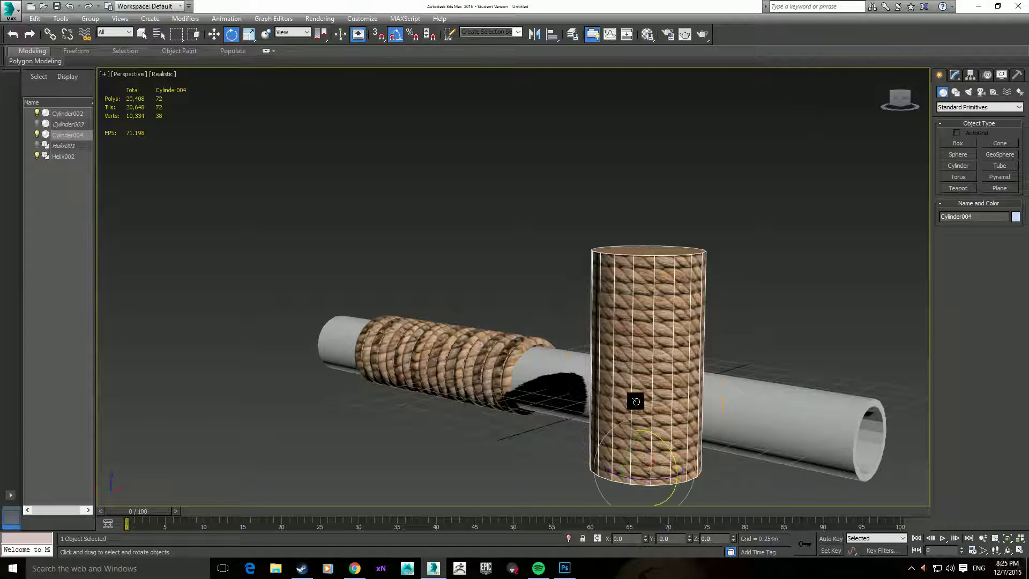
pyautogui.moveTo(666, 437); pyautogui.dragTo(635, 409)
# Step: Move the rope cylinder into place on the pipe
pyautogui.click(215, 33)
pyautogui.keyDown('alt'); pyautogui.moveTo(616, 483); pyautogui.dragTo(646, 498, button='middle'); pyautogui.keyUp('alt')
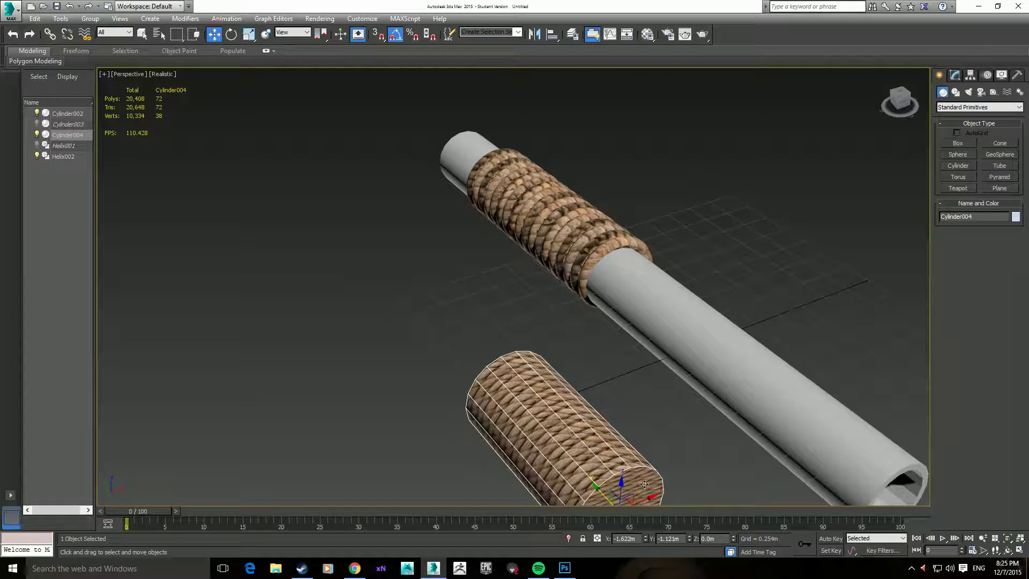
pyautogui.moveTo(744, 462); pyautogui.dragTo(809, 413)
pyautogui.keyDown('alt'); pyautogui.moveTo(809, 412); pyautogui.dragTo(837, 397, button='middle'); pyautogui.keyUp('alt')
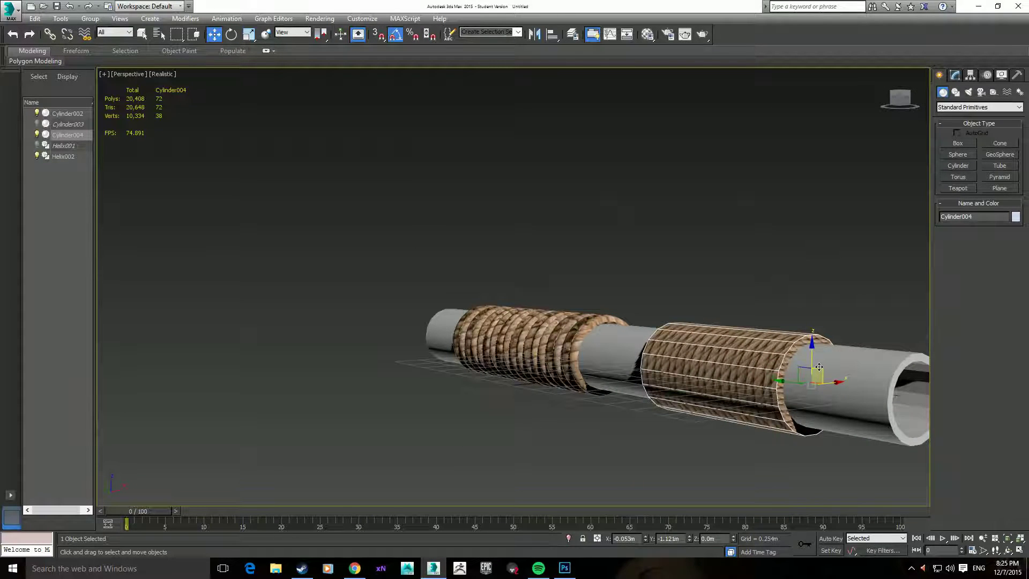
pyautogui.moveTo(811, 367); pyautogui.dragTo(811, 362)
pyautogui.keyDown('alt'); pyautogui.moveTo(810, 362); pyautogui.dragTo(804, 401, button='middle'); pyautogui.keyUp('alt')
pyautogui.scroll(-5, 804, 401)
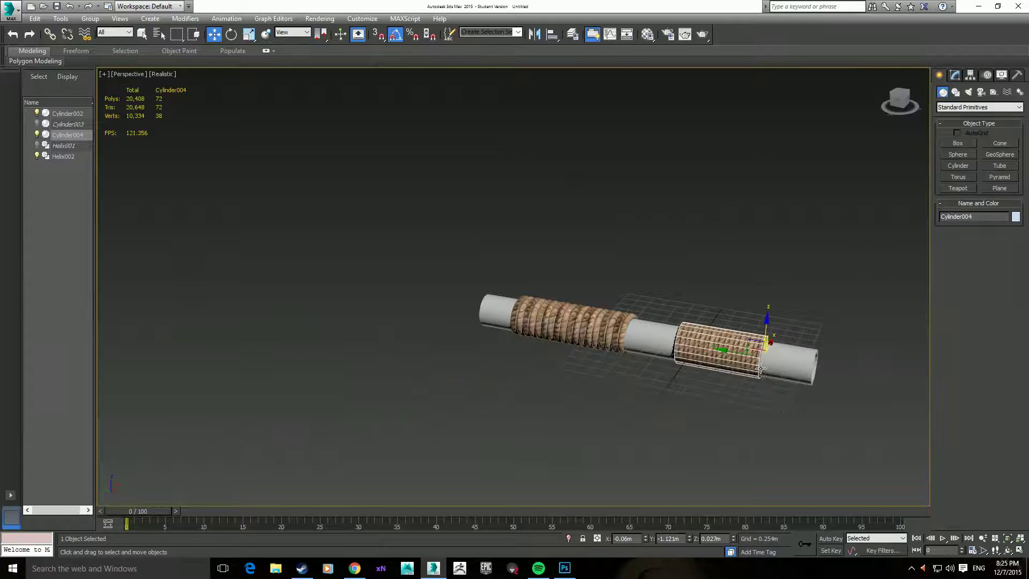
# Step: Deselect the cylinder and render the scene with Shift+Q
pyautogui.click(802, 436)
pyautogui.keyDown('alt'); pyautogui.moveTo(802, 436); pyautogui.dragTo(734, 394, button='middle'); pyautogui.keyUp('alt')
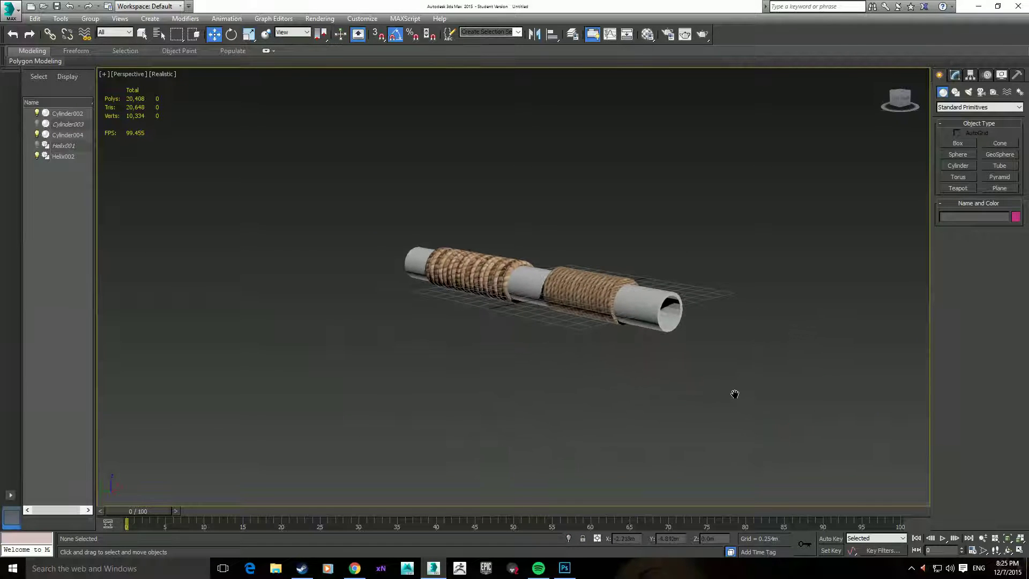
pyautogui.hotkey('shift', 'q')
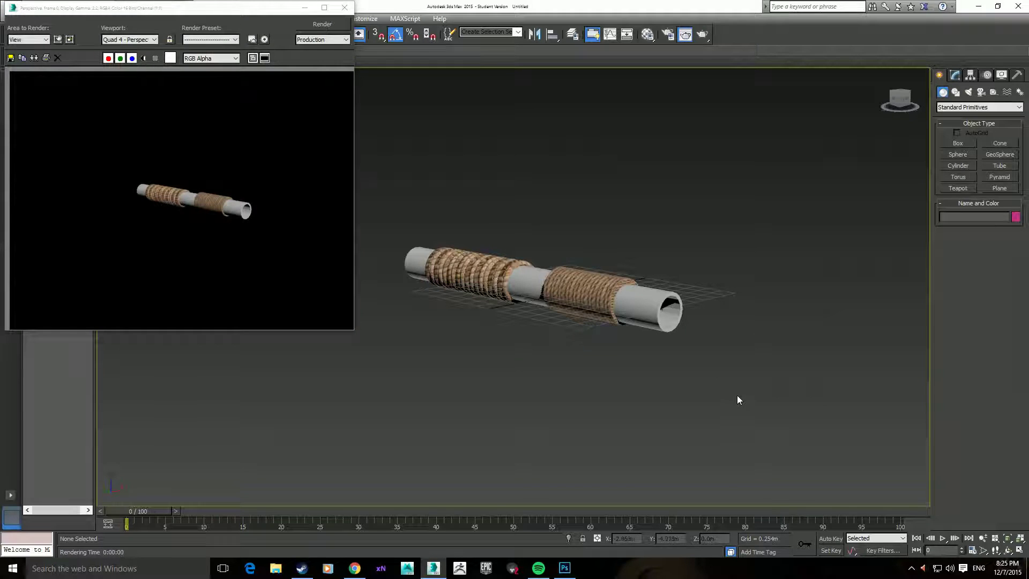
# Step: Close the render preview and add an Edit Poly modifier to the rope cylinder
pyautogui.click(344, 7)
pyautogui.scroll(8, 557, 322)
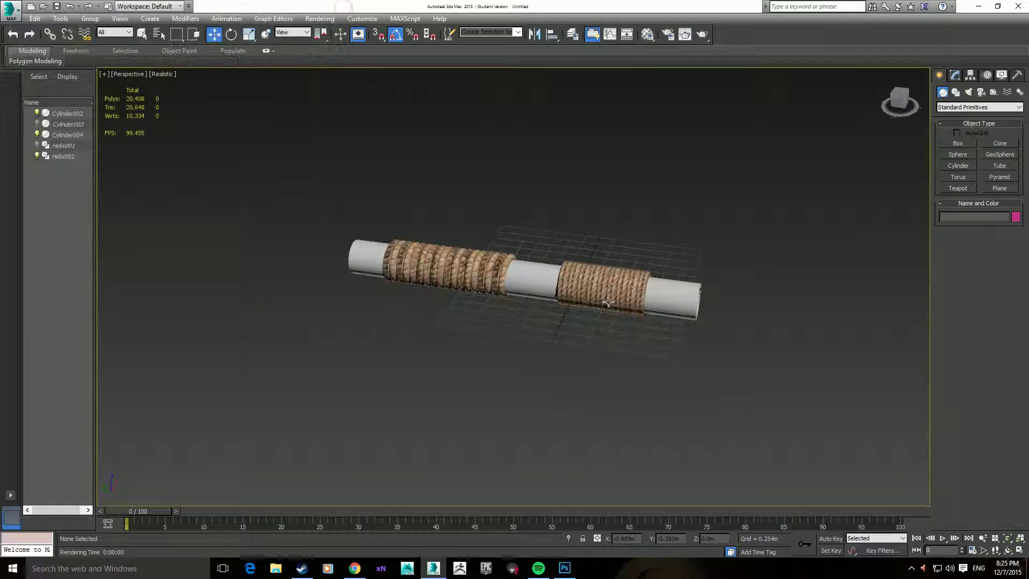
pyautogui.click(556, 325)
pyautogui.scroll(5, 556, 324)
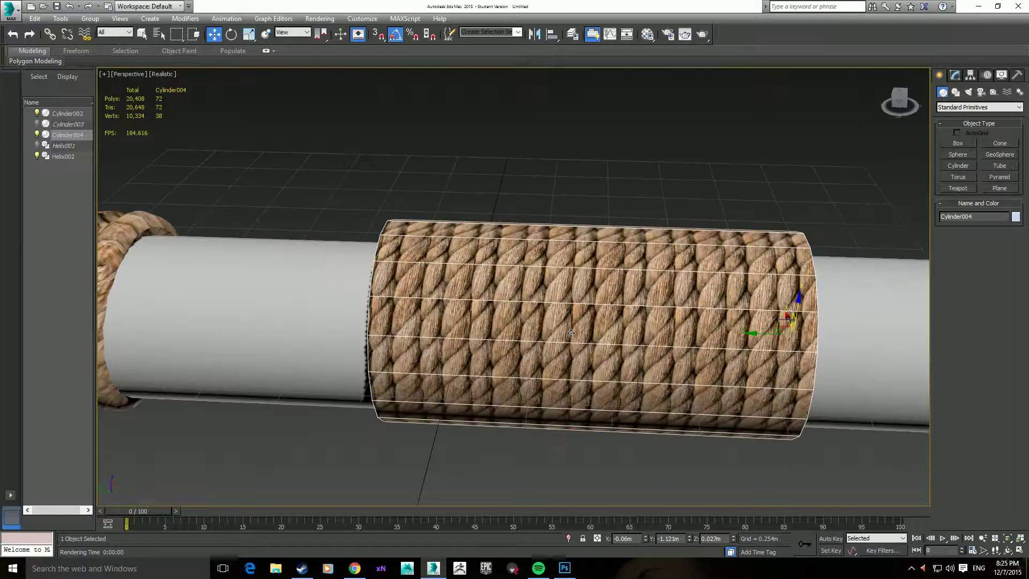
pyautogui.click(956, 75)
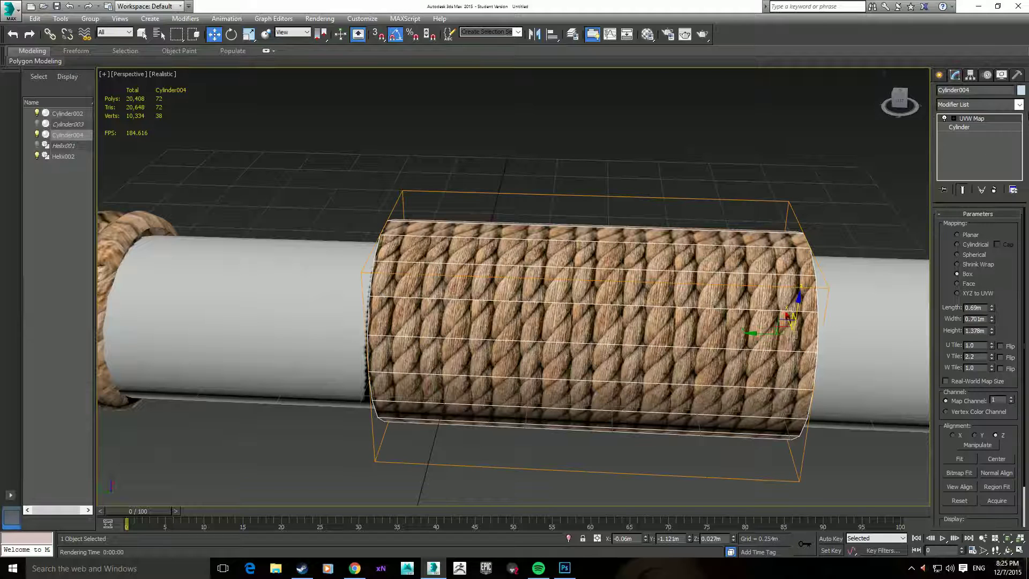
pyautogui.click(1018, 105)
pyautogui.scroll(-2, 1022, 138)
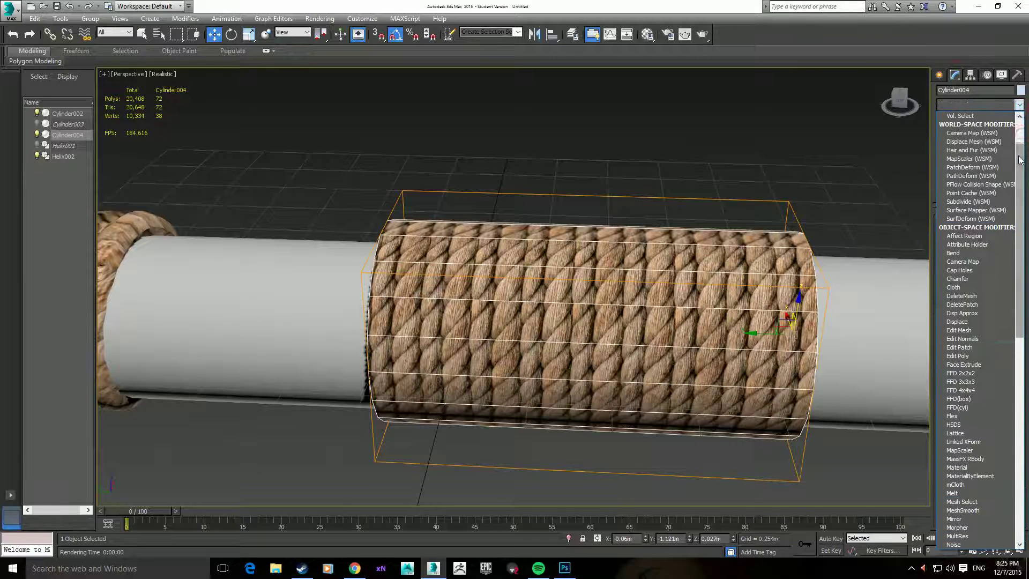
pyautogui.click(977, 357)
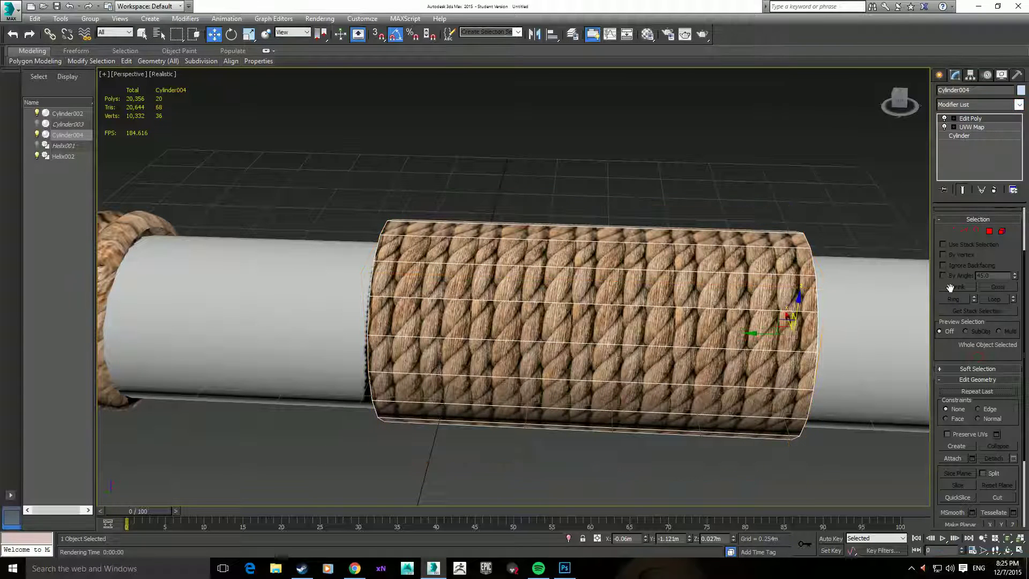
# Step: Turn on Preserve UVs and switch to the Edge sub-object level
pyautogui.click(955, 118)
pyautogui.click(953, 118)
pyautogui.moveTo(943, 324); pyautogui.dragTo(946, 237)
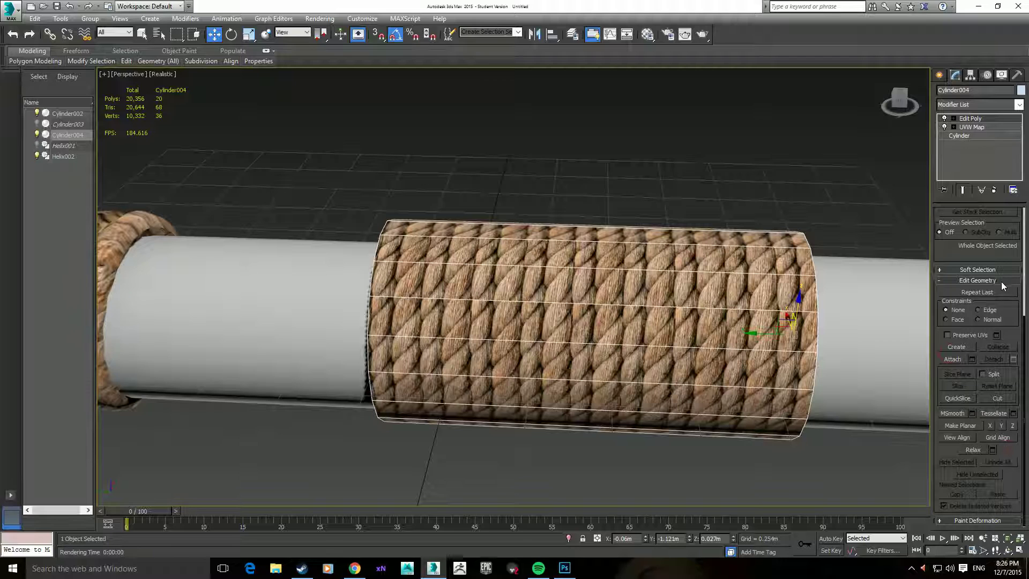
pyautogui.click(952, 334)
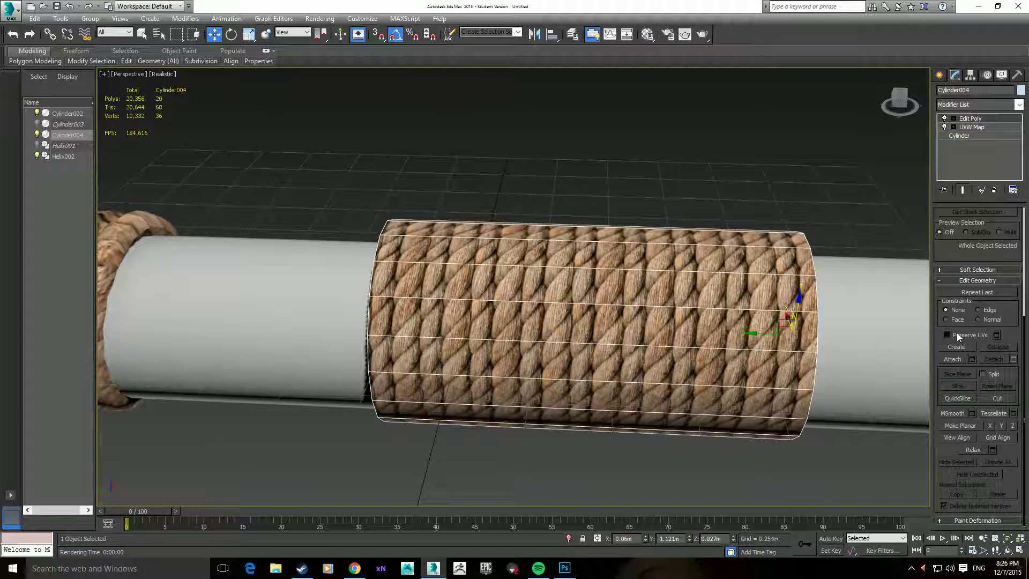
pyautogui.click(952, 119)
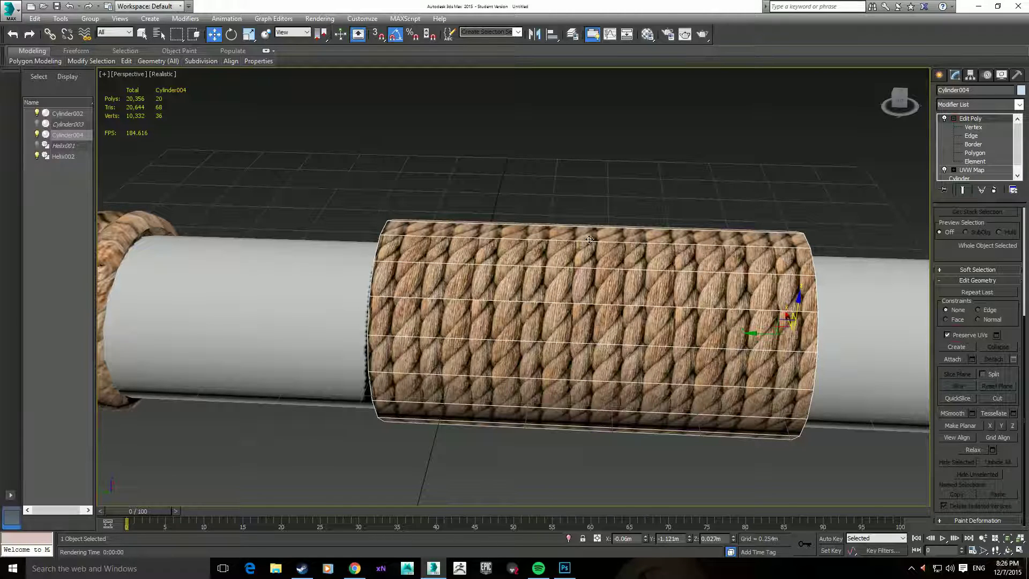
pyautogui.click(971, 136)
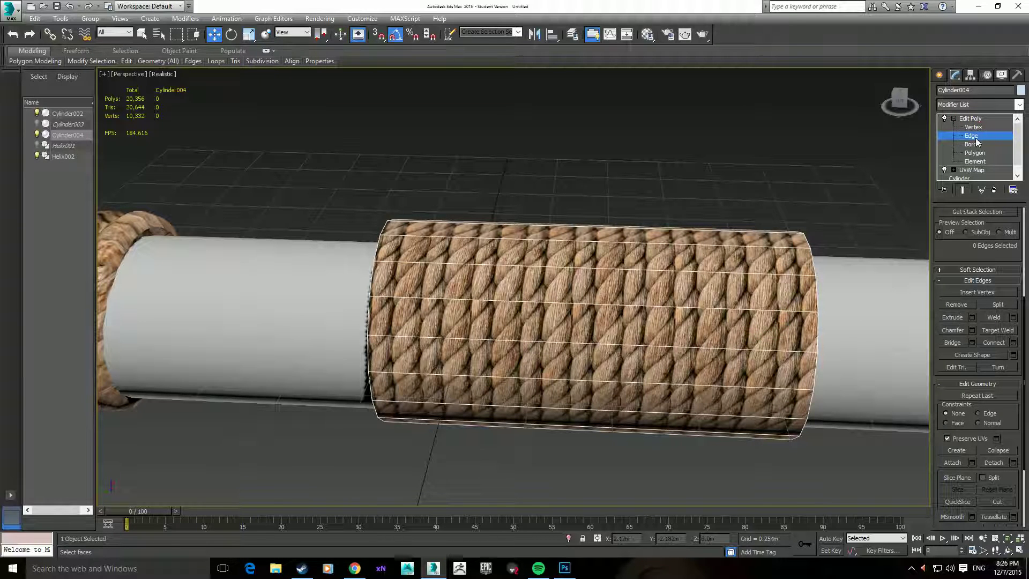
# Step: Connect the cylinder's selected lengthwise edges with 12 segments of new edge loops
pyautogui.moveTo(587, 192); pyautogui.dragTo(583, 431)
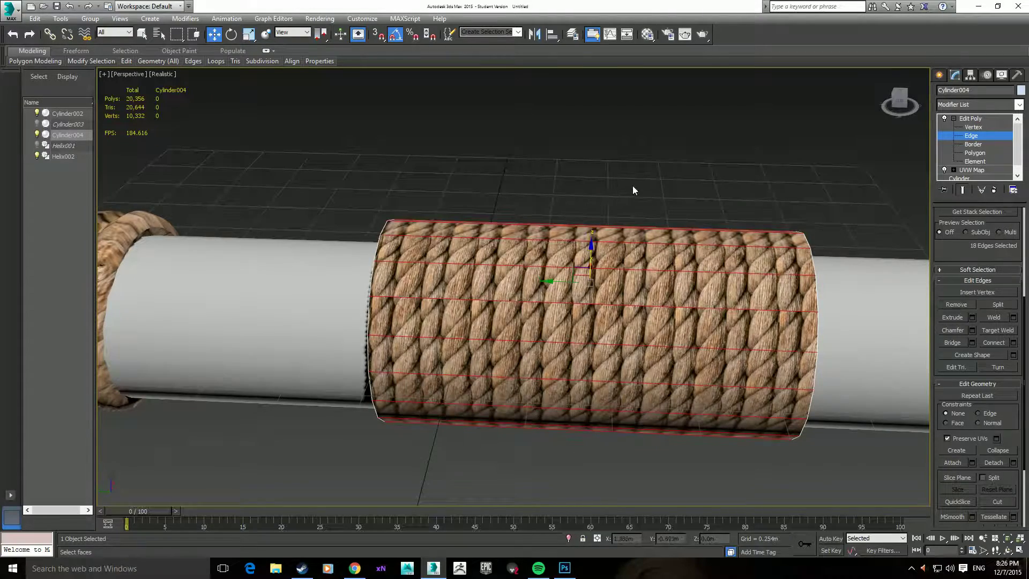
pyautogui.keyDown('alt'); pyautogui.moveTo(693, 369); pyautogui.dragTo(677, 341, button='middle'); pyautogui.keyUp('alt')
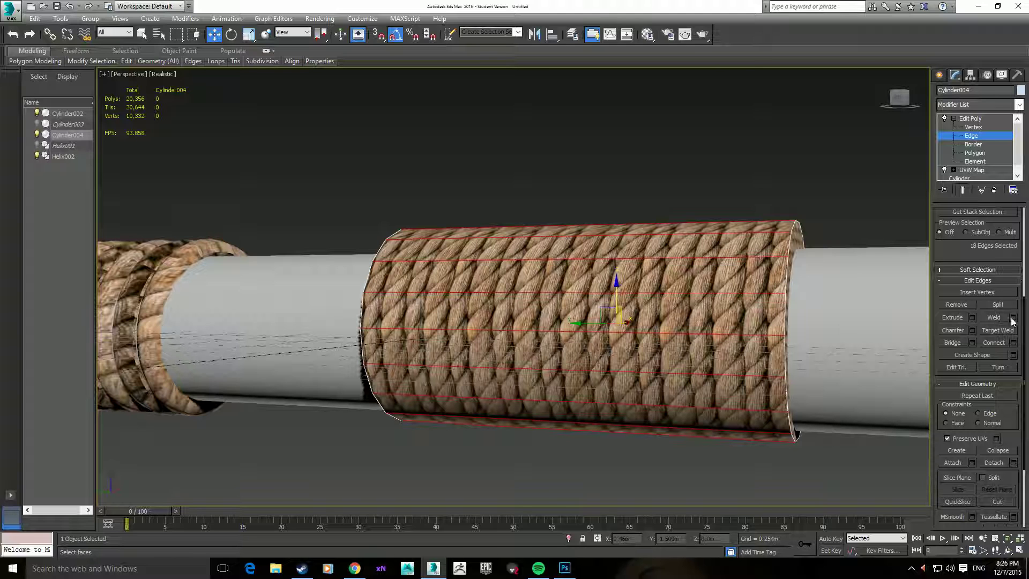
pyautogui.click(1013, 342)
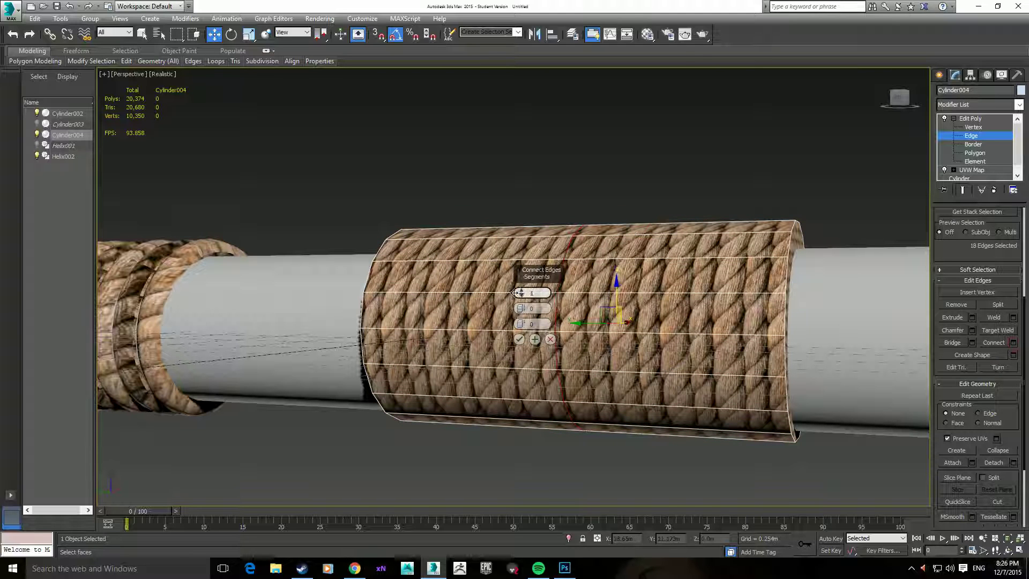
pyautogui.moveTo(515, 293); pyautogui.dragTo(520, 293)
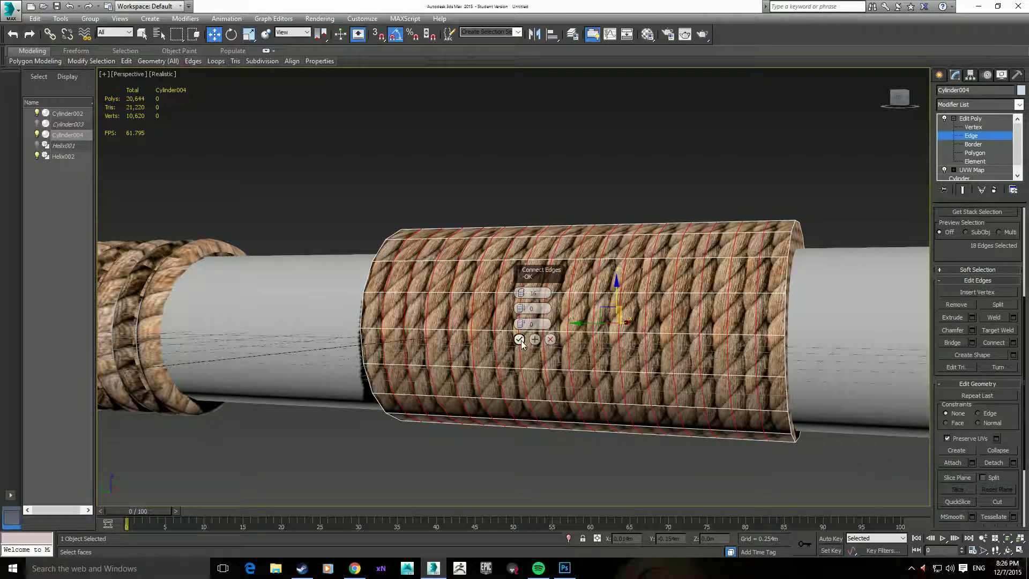
pyautogui.click(519, 339)
pyautogui.keyDown('alt'); pyautogui.moveTo(483, 316); pyautogui.dragTo(474, 329, button='middle'); pyautogui.keyUp('alt')
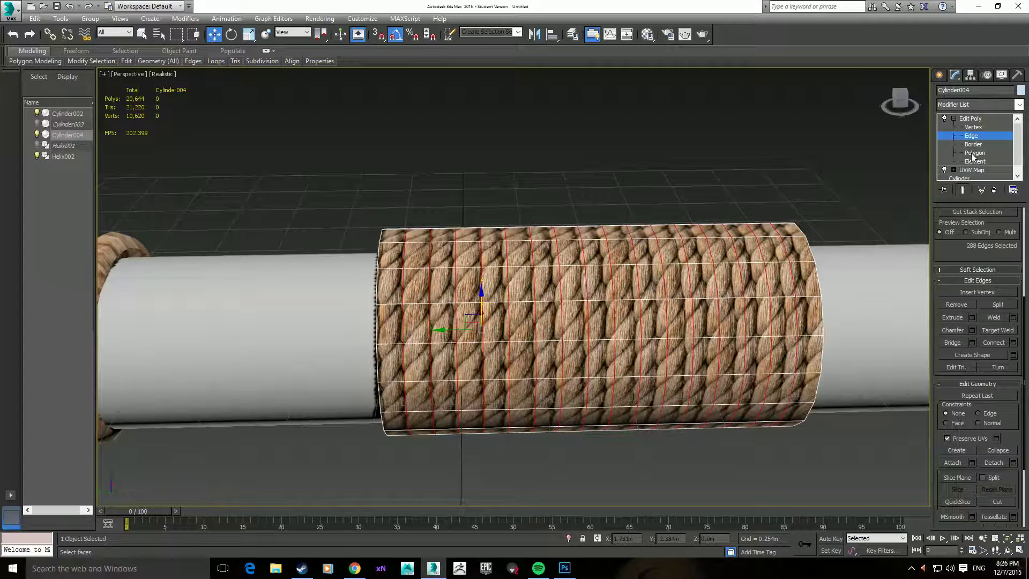
# Step: Select eight spaced ring edges on the cylinder and extend them into full loops
pyautogui.click(404, 291)
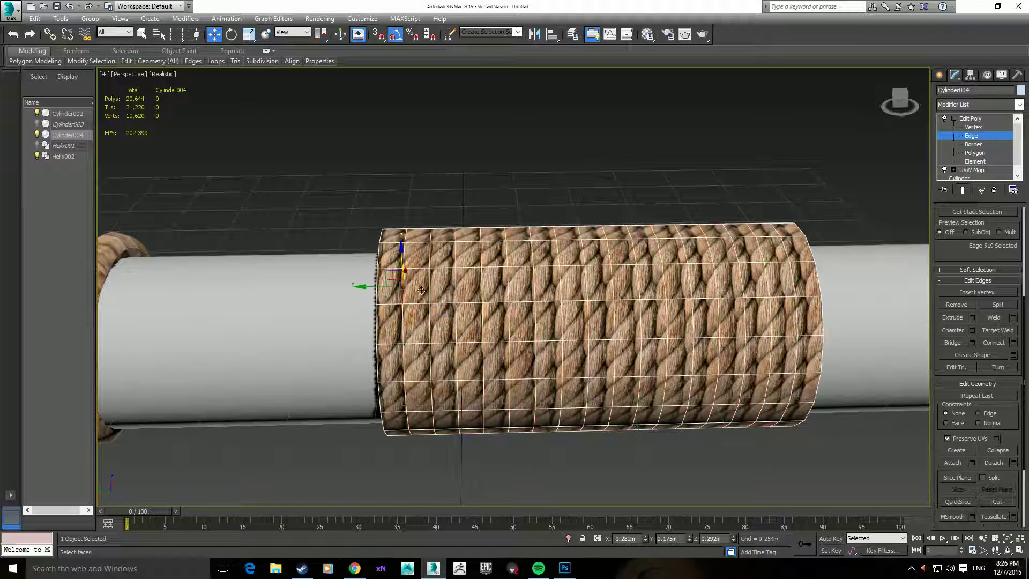
pyautogui.keyDown('ctrl'); pyautogui.click(454, 285); pyautogui.keyUp('ctrl')
pyautogui.keyDown('ctrl'); pyautogui.click(505, 285); pyautogui.keyUp('ctrl')
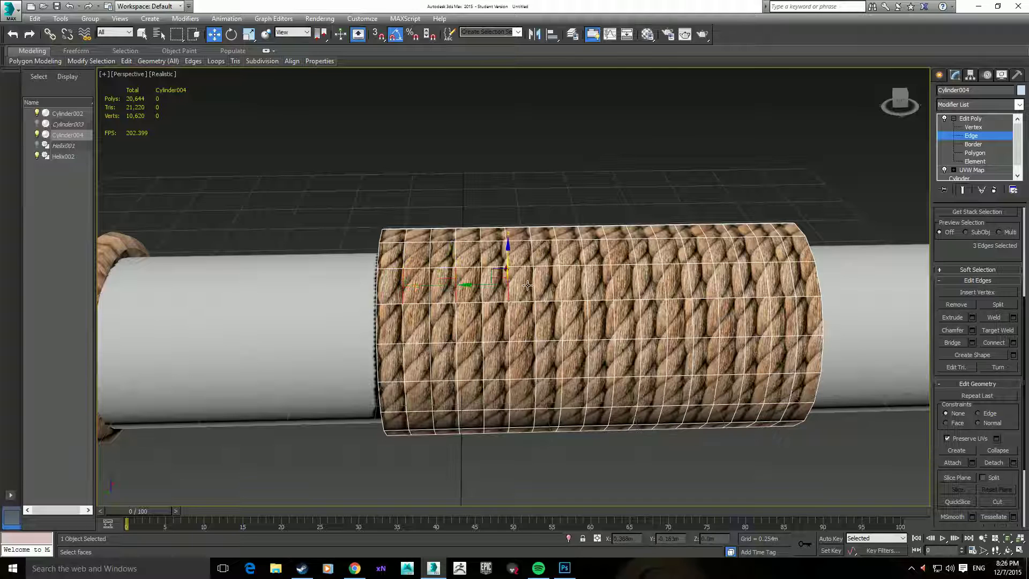
pyautogui.keyDown('ctrl'); pyautogui.click(558, 281); pyautogui.keyUp('ctrl')
pyautogui.keyDown('ctrl'); pyautogui.click(611, 282); pyautogui.keyUp('ctrl')
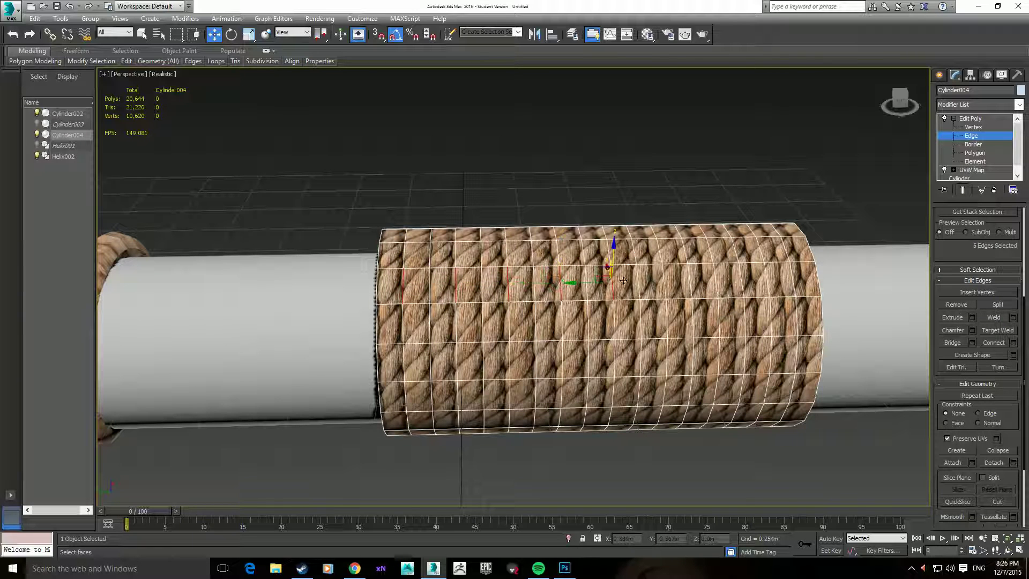
pyautogui.keyDown('ctrl'); pyautogui.click(663, 279); pyautogui.keyUp('ctrl')
pyautogui.keyDown('ctrl'); pyautogui.click(719, 280); pyautogui.keyUp('ctrl')
pyautogui.keyDown('ctrl'); pyautogui.click(715, 284); pyautogui.keyUp('ctrl')
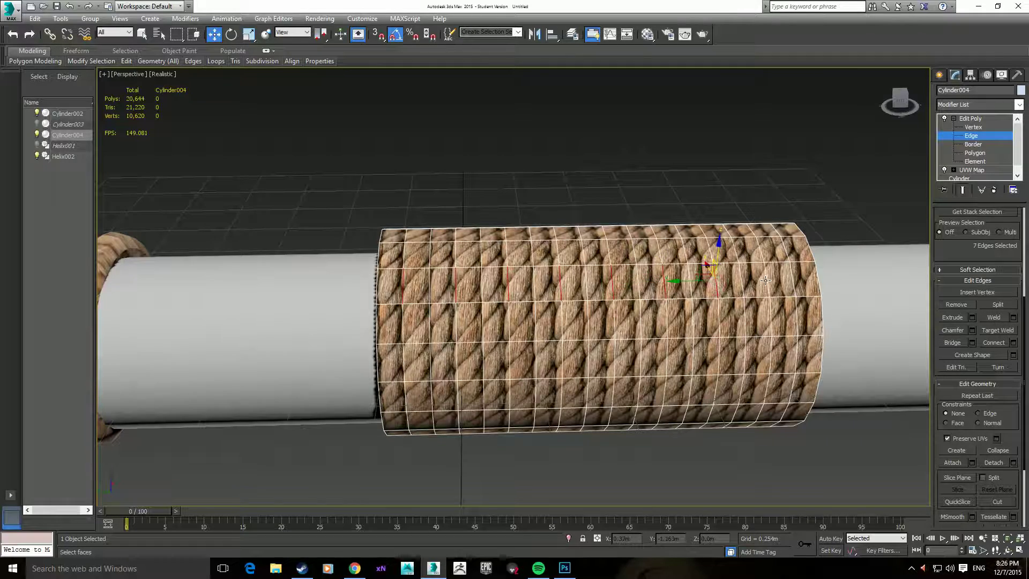
pyautogui.keyDown('ctrl'); pyautogui.click(765, 280); pyautogui.keyUp('ctrl')
pyautogui.keyDown('alt'); pyautogui.moveTo(765, 279); pyautogui.dragTo(638, 343, button='middle'); pyautogui.keyUp('alt')
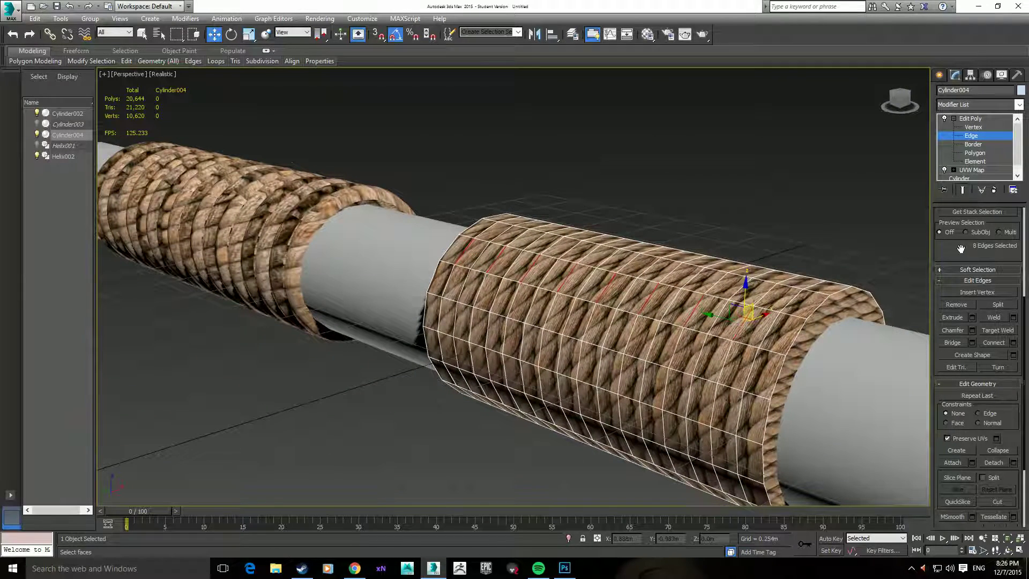
pyautogui.scroll(3, 970, 245)
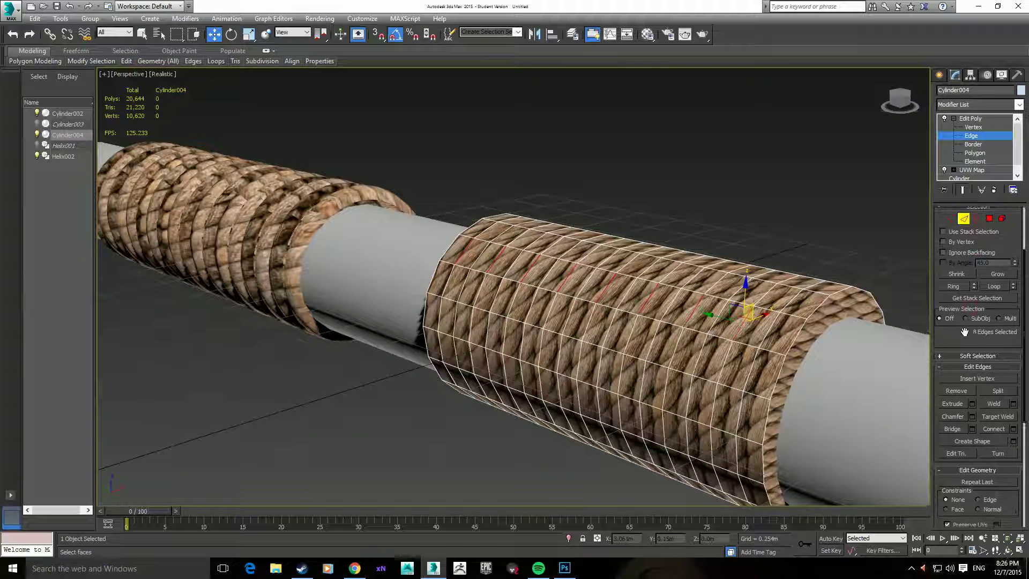
pyautogui.click(990, 289)
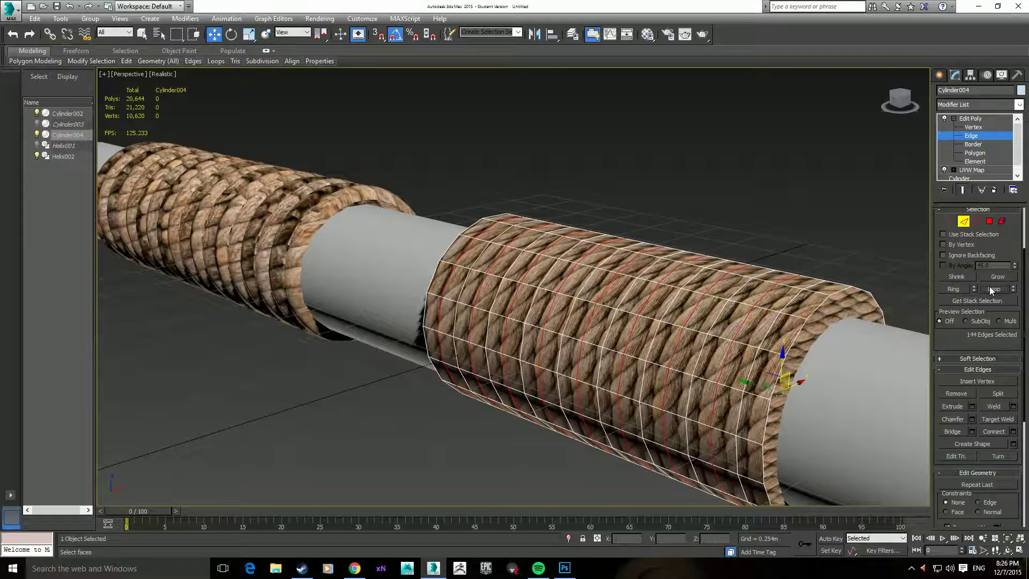
# Step: Uniformly scale the selected edge loops outward into ridges, then deselect the cylinder
pyautogui.moveTo(637, 345); pyautogui.dragTo(523, 304, button='middle')
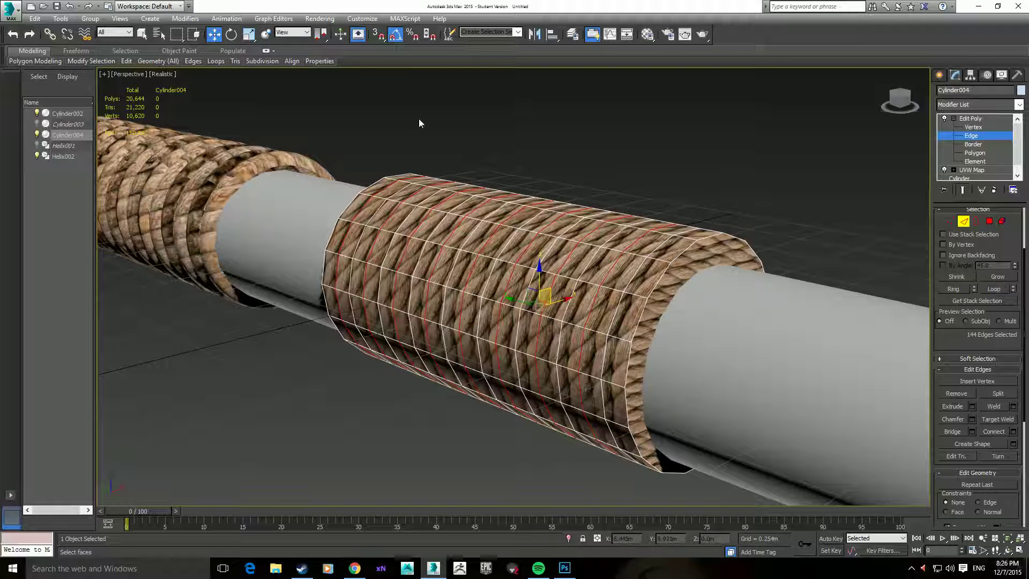
pyautogui.click(249, 34)
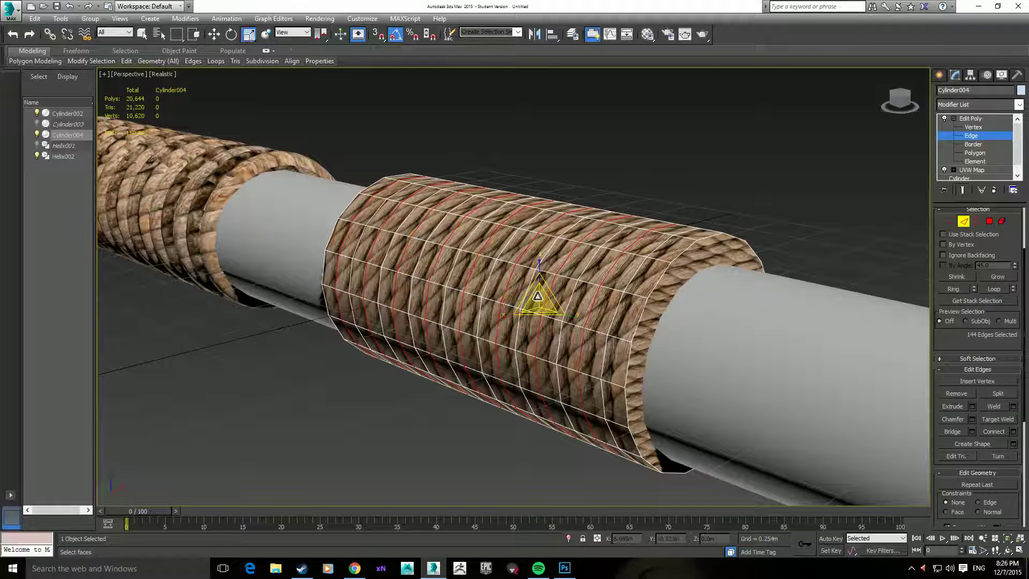
pyautogui.moveTo(538, 292)
pyautogui.mouseDown()
pyautogui.moveTo(537, 280)
pyautogui.moveTo(538, 291)
pyautogui.mouseUp()
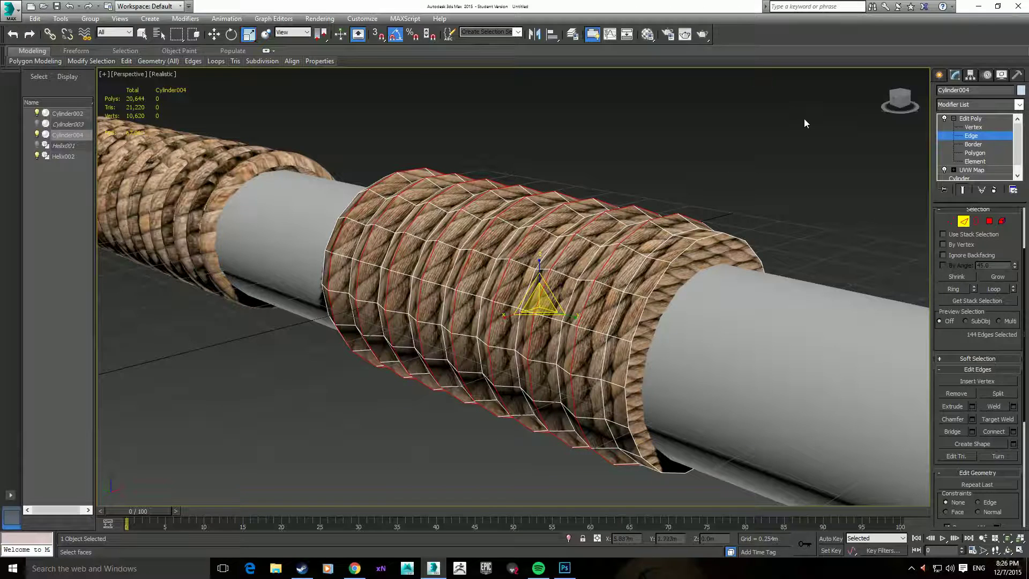
pyautogui.click(939, 75)
pyautogui.click(695, 198)
pyautogui.scroll(-8, 696, 199)
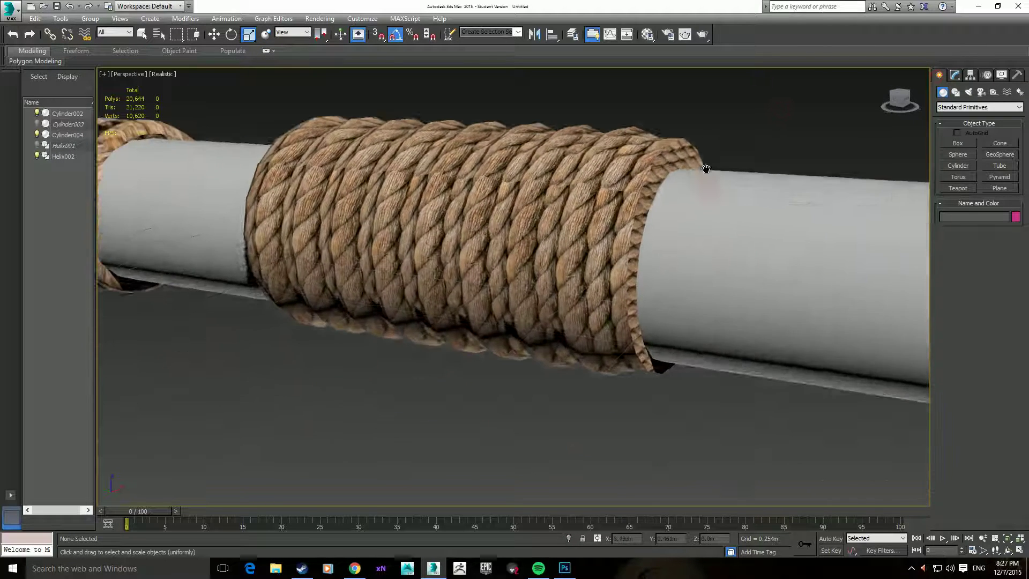
pyautogui.keyDown('alt'); pyautogui.moveTo(702, 137); pyautogui.dragTo(743, 202, button='middle'); pyautogui.keyUp('alt')
pyautogui.hotkey('shift', 'q')
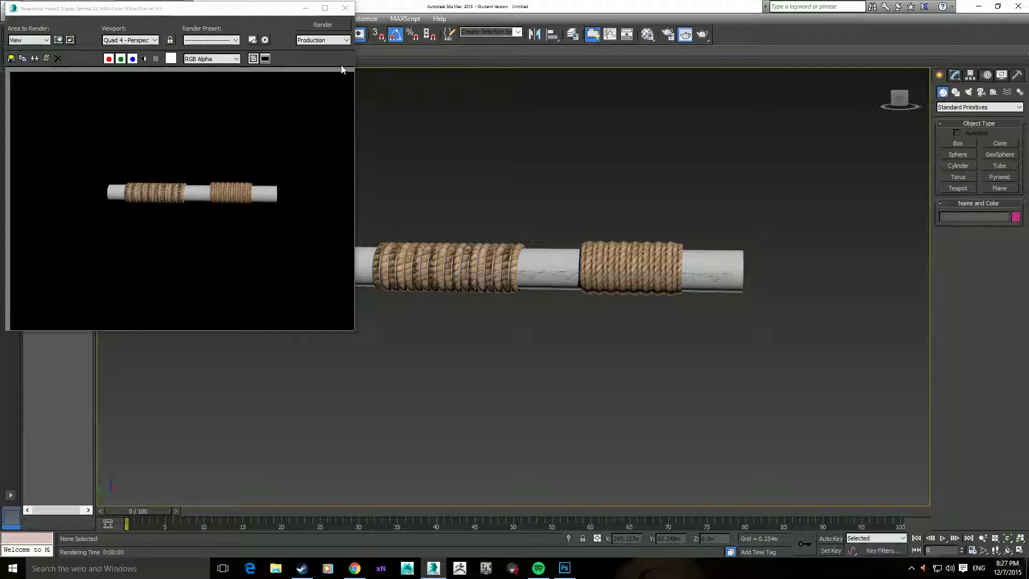
pyautogui.click(345, 8)
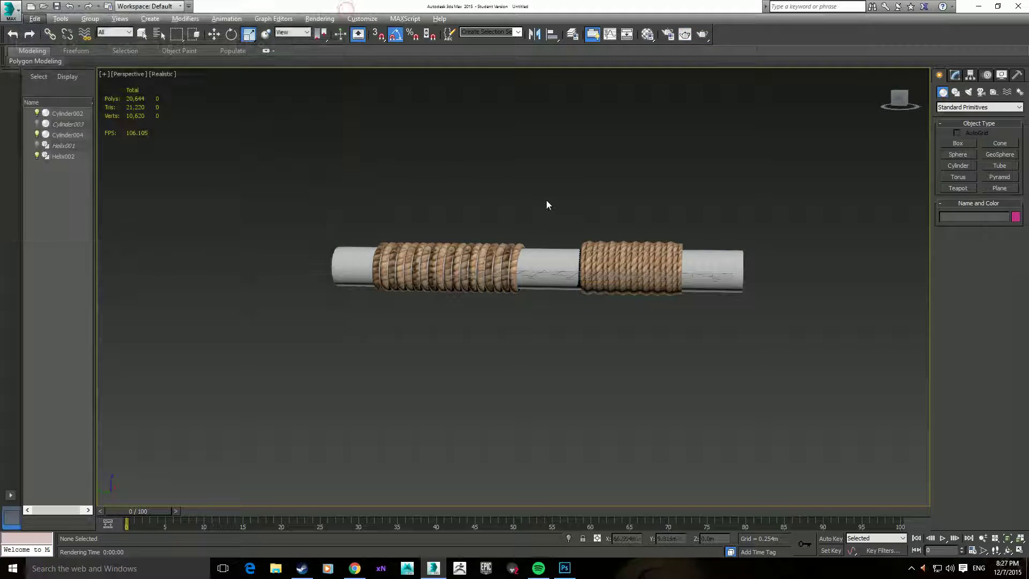
pyautogui.keyDown('alt'); pyautogui.moveTo(547, 204); pyautogui.dragTo(558, 241, button='middle'); pyautogui.keyUp('alt')
pyautogui.scroll(8, 576, 285)
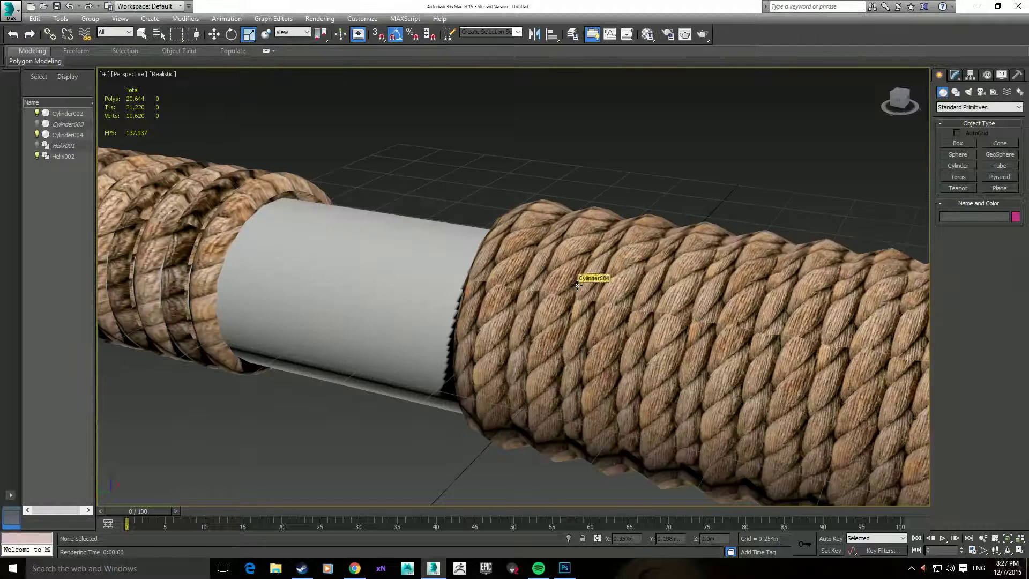
pyautogui.scroll(-8, 577, 285)
pyautogui.click(576, 285)
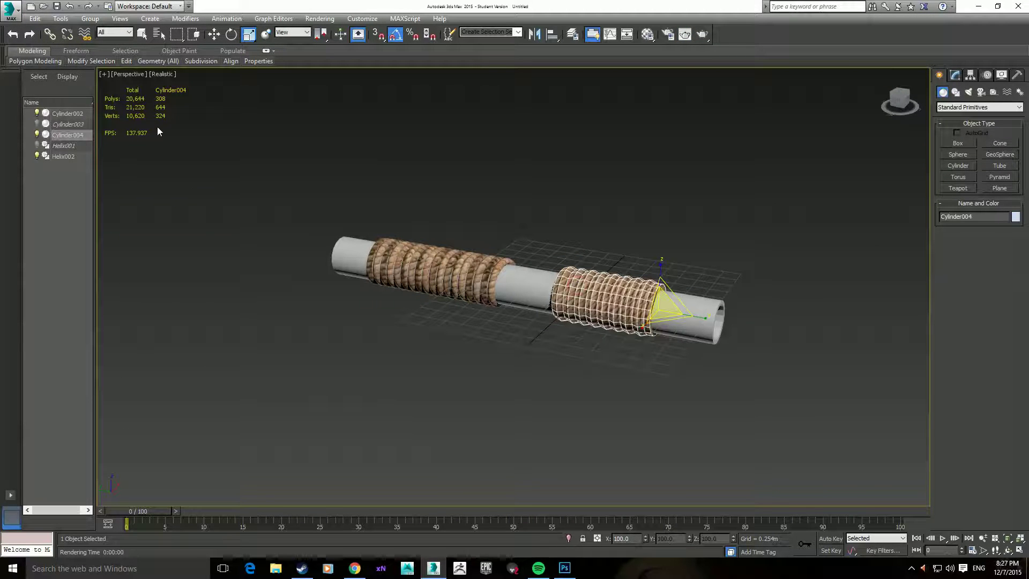
pyautogui.click(429, 268)
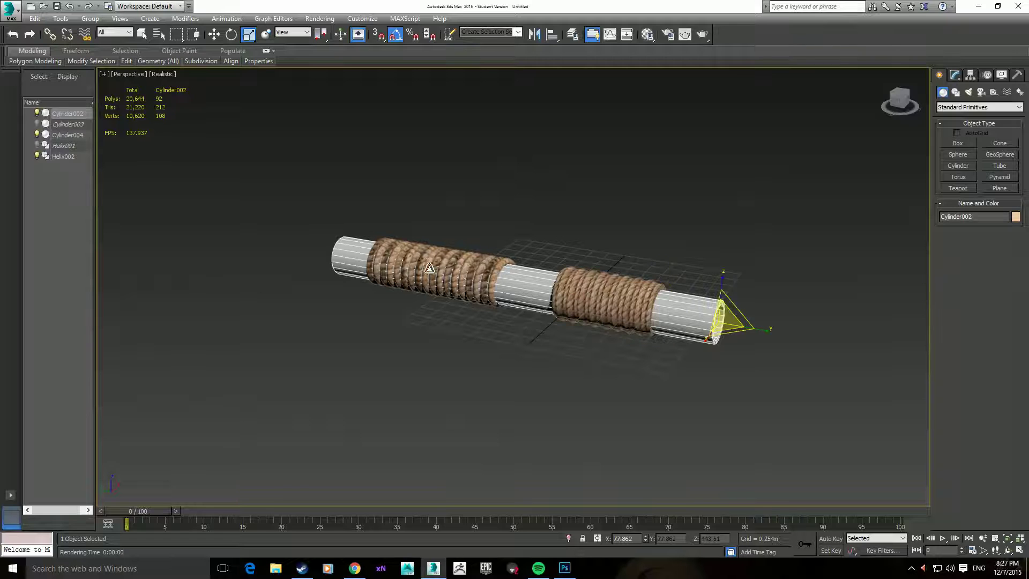
pyautogui.click(397, 273)
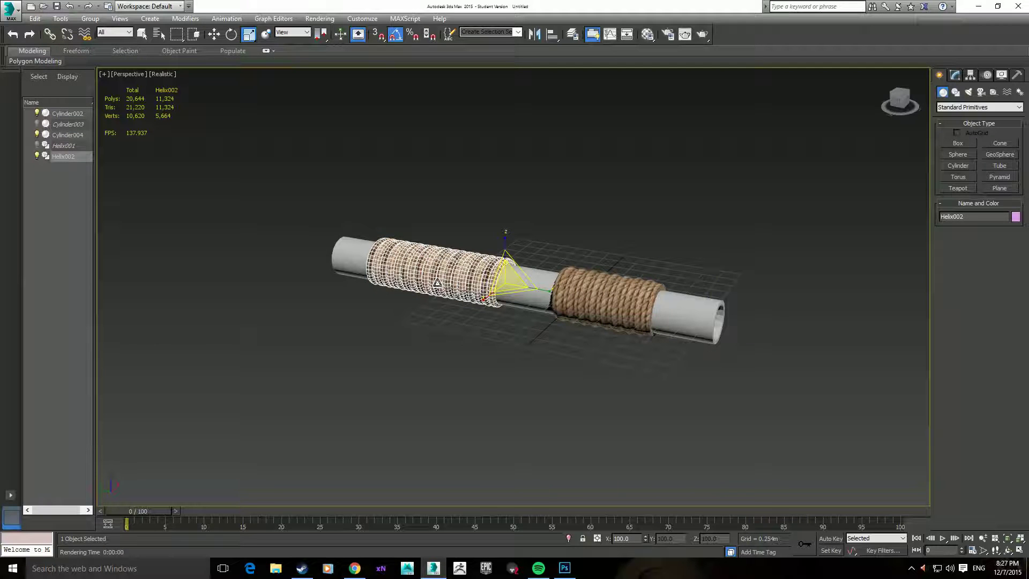
pyautogui.click(795, 260)
pyautogui.keyDown('alt'); pyautogui.moveTo(795, 259); pyautogui.dragTo(644, 276, button='middle'); pyautogui.keyUp('alt')
pyautogui.scroll(3, 638, 307)
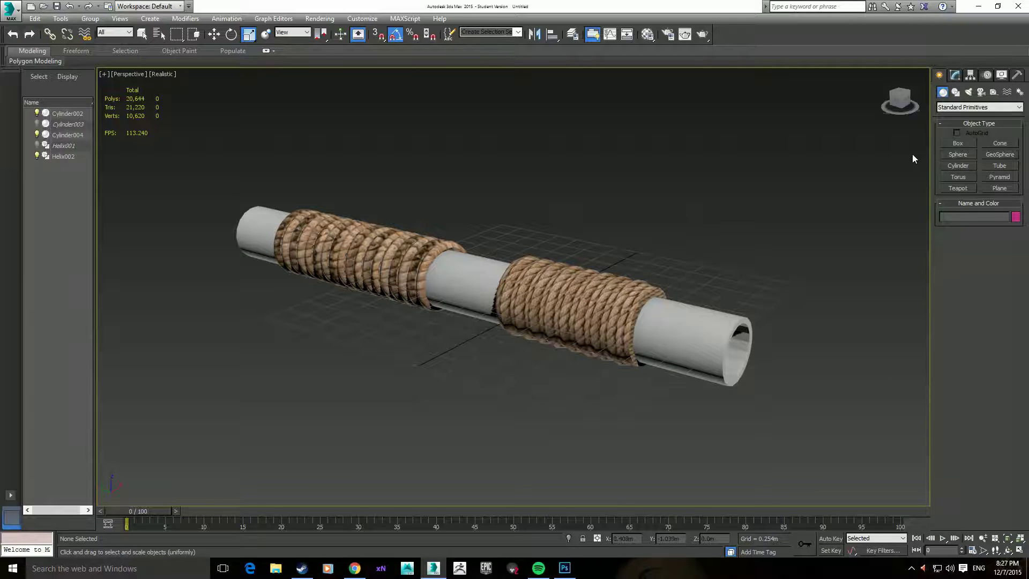
pyautogui.moveTo(614, 250)
pyautogui.keyDown('alt'); pyautogui.mouseDown(button='middle')
pyautogui.moveTo(604, 192)
pyautogui.moveTo(613, 281)
pyautogui.moveTo(613, 236)
pyautogui.mouseUp(button='middle'); pyautogui.keyUp('alt')
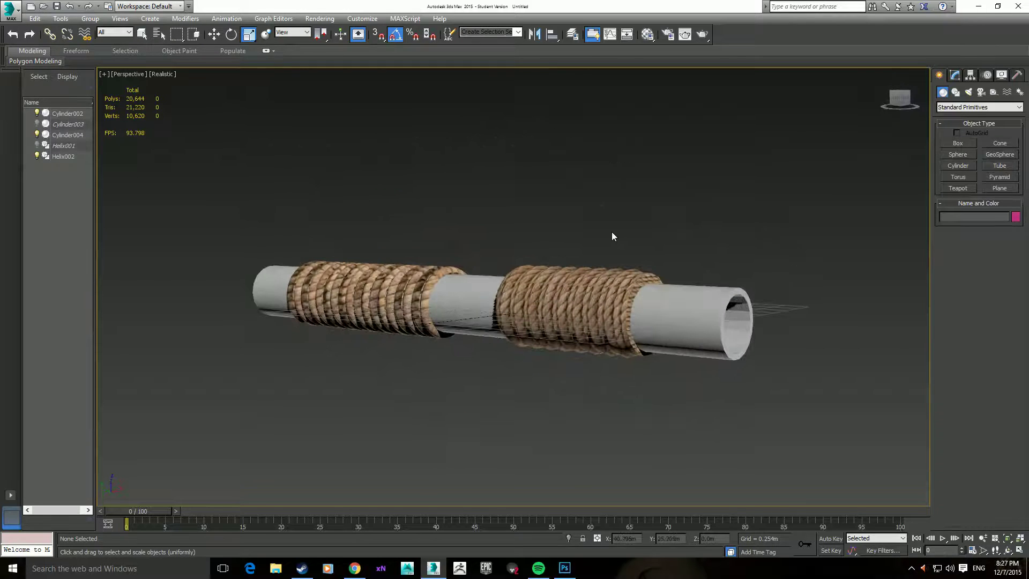